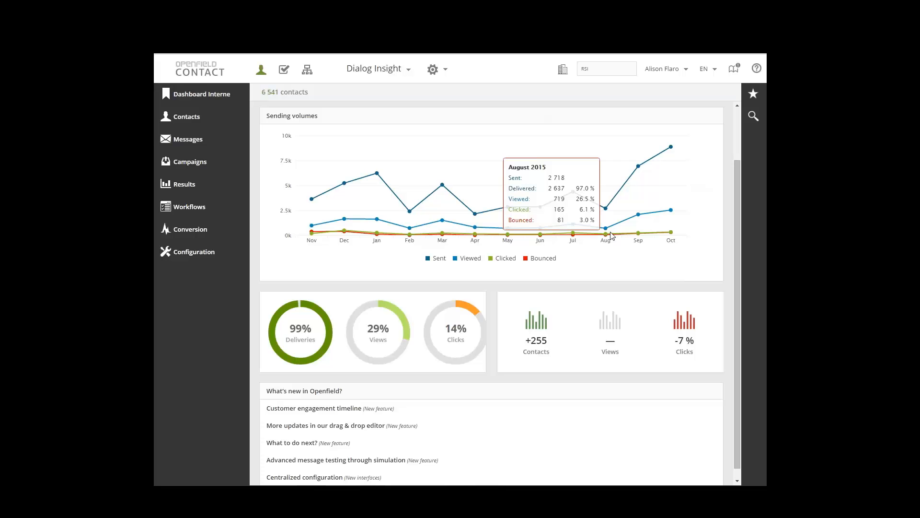
# Hide the Bounced and Clicked series in the Sending volumes chart, show them again and check the June figures
pyautogui.click(544, 261)
pyautogui.click(505, 260)
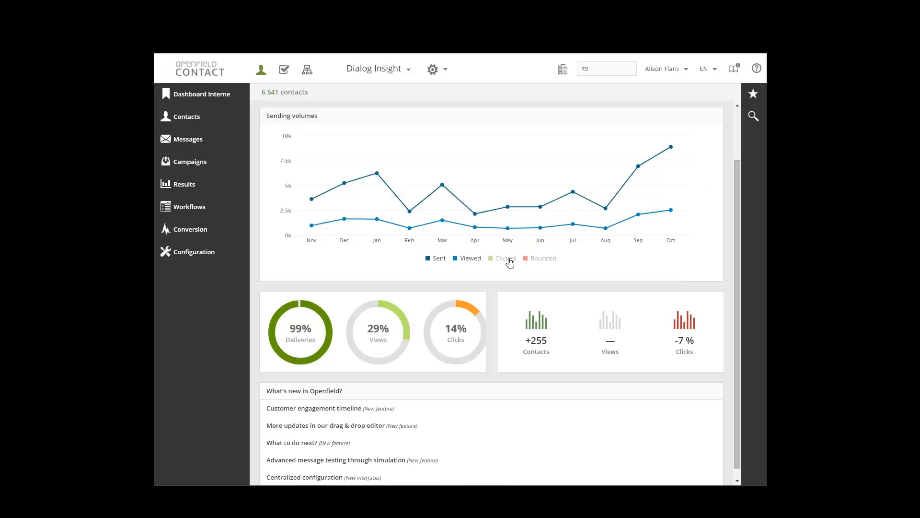
pyautogui.click(462, 262)
pyautogui.click(473, 260)
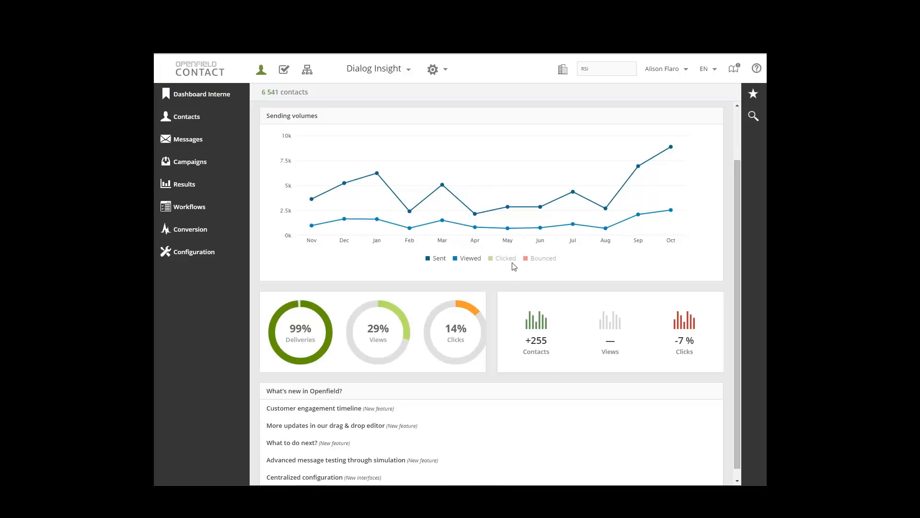
pyautogui.click(512, 261)
pyautogui.click(539, 262)
pyautogui.moveTo(541, 236)
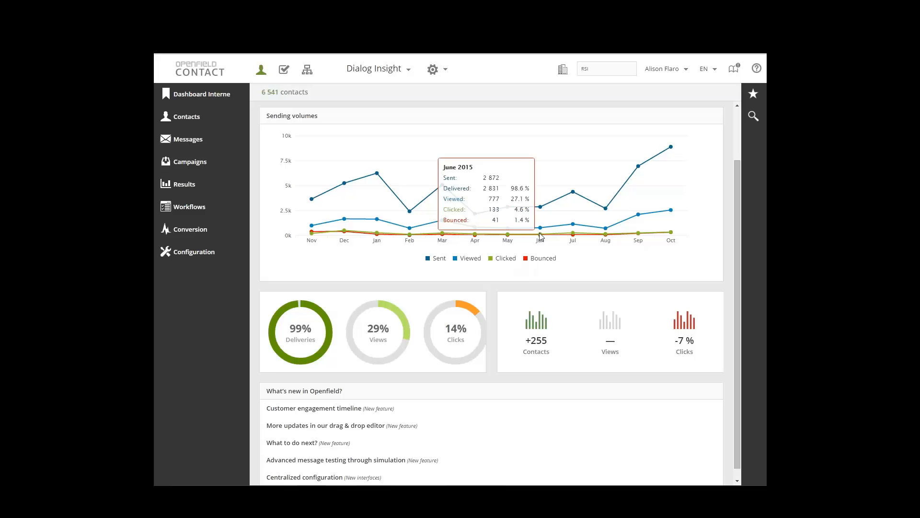
# Examine the dashboard's Deliveries and Views rates and the Contacts, Views and Clicks trend indicators
pyautogui.scroll(-1, 540, 235)
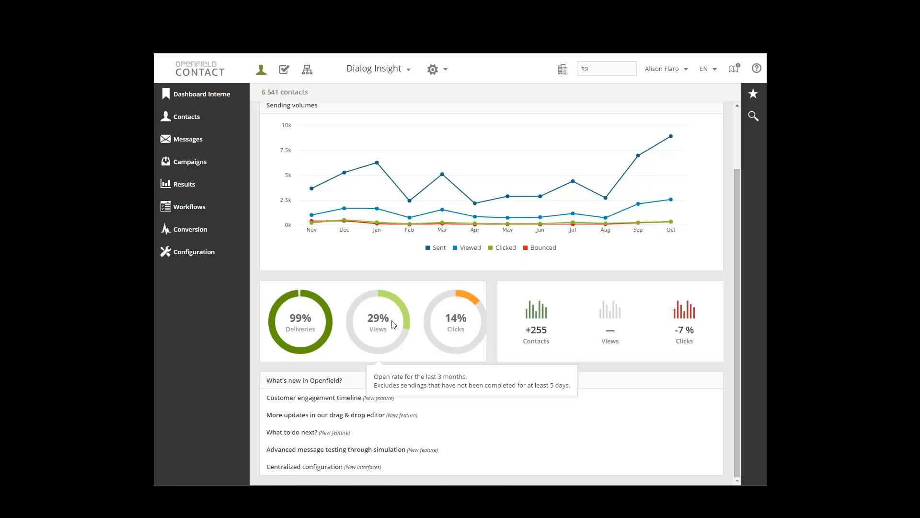
pyautogui.moveTo(301, 322)
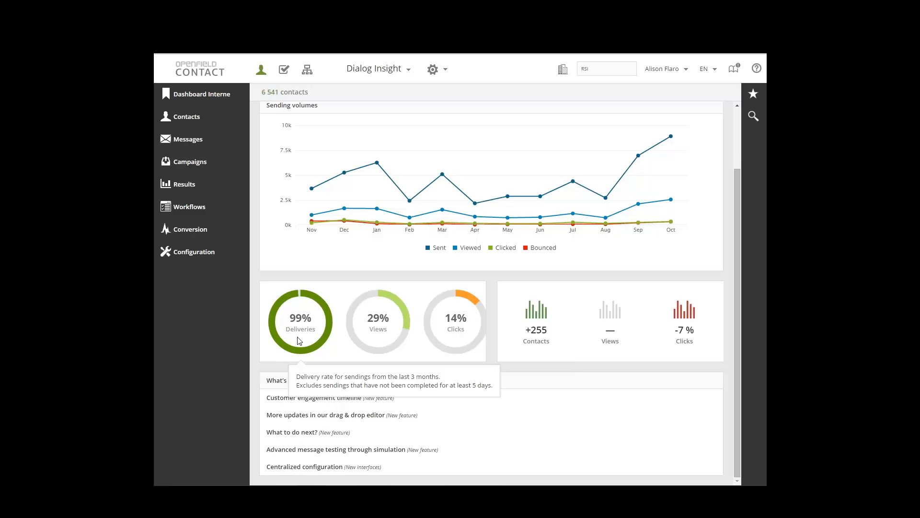
pyautogui.moveTo(371, 348)
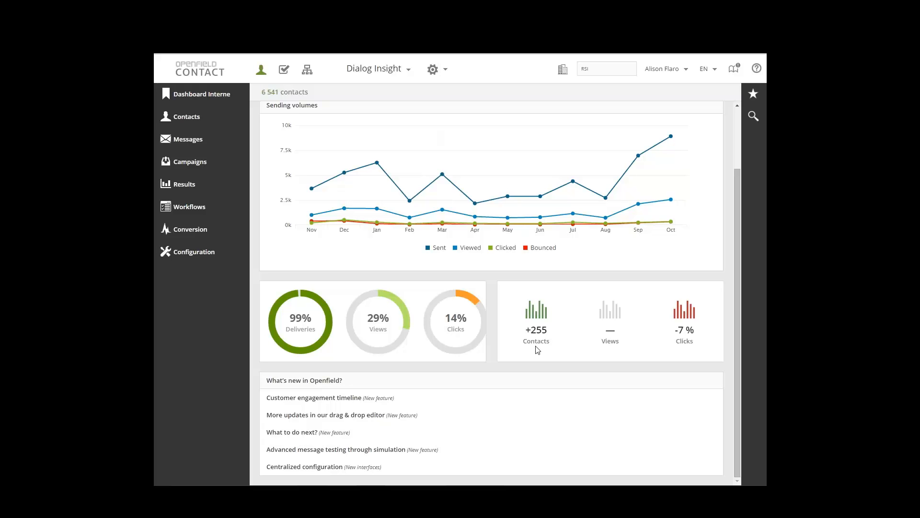
pyautogui.moveTo(537, 339)
pyautogui.moveTo(626, 345)
pyautogui.moveTo(689, 343)
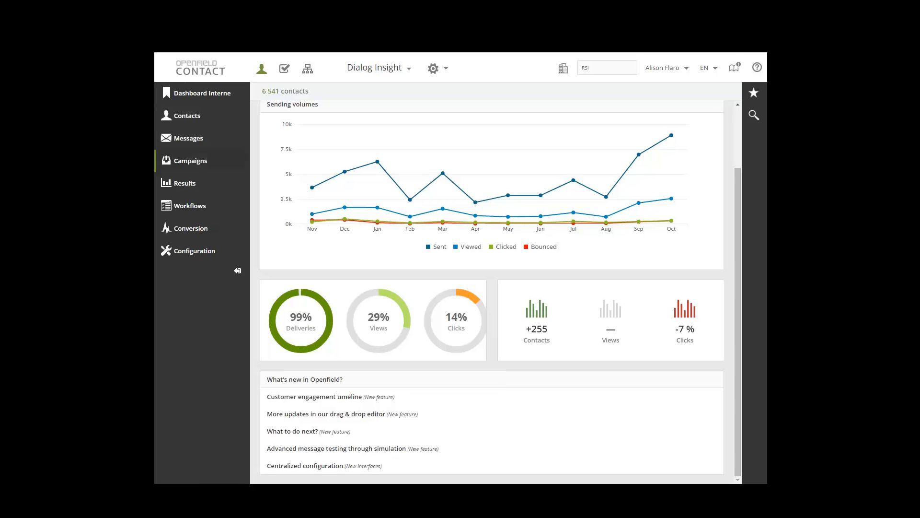
# Open the message selection list and filter it to messages whose name contains "contenu"
pyautogui.click(201, 140)
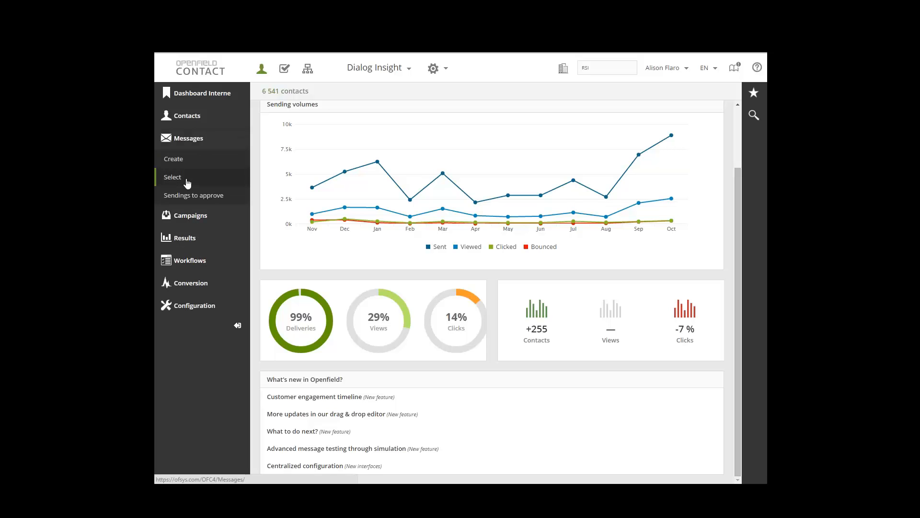
pyautogui.moveTo(413, 189)
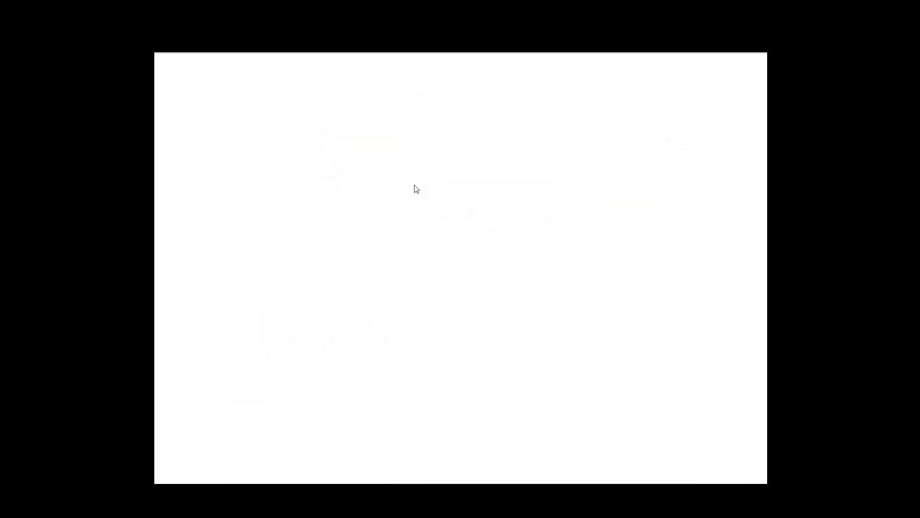
pyautogui.click(319, 120)
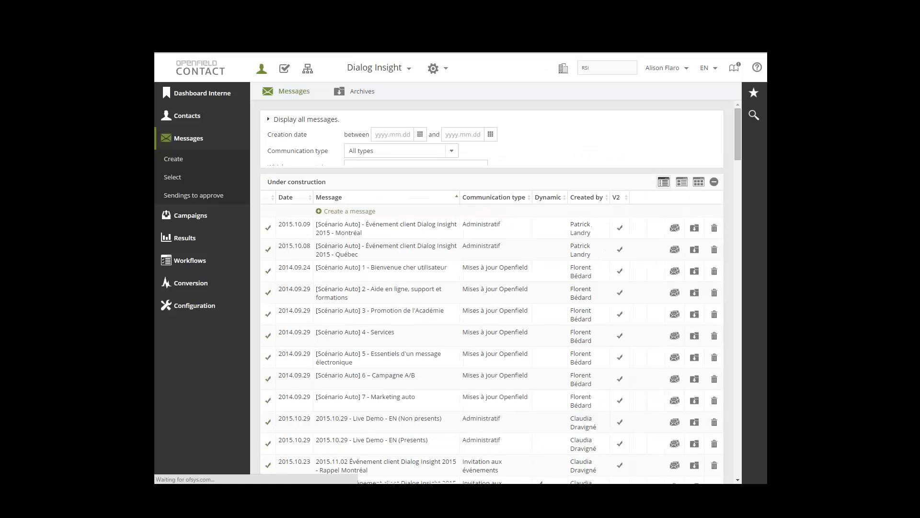
pyautogui.click(403, 169)
pyautogui.write('conte')
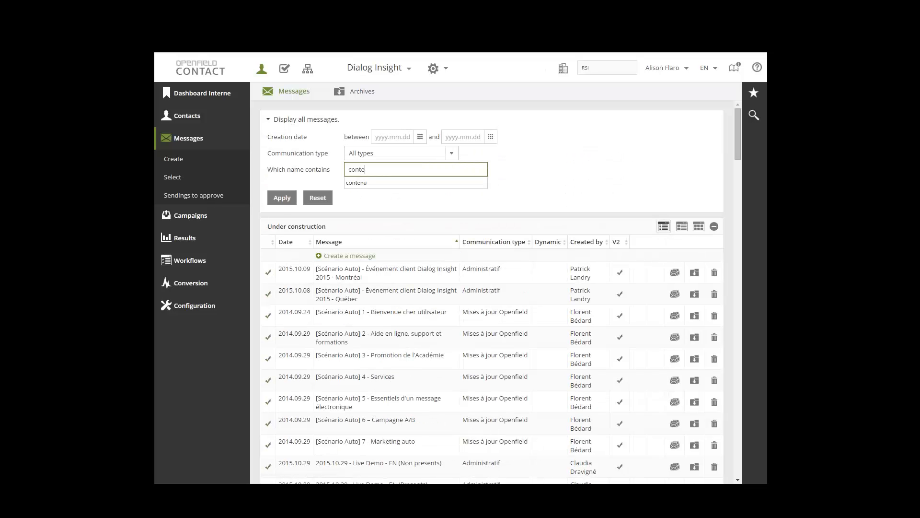
pyautogui.press('Down')
pyautogui.press('Return')
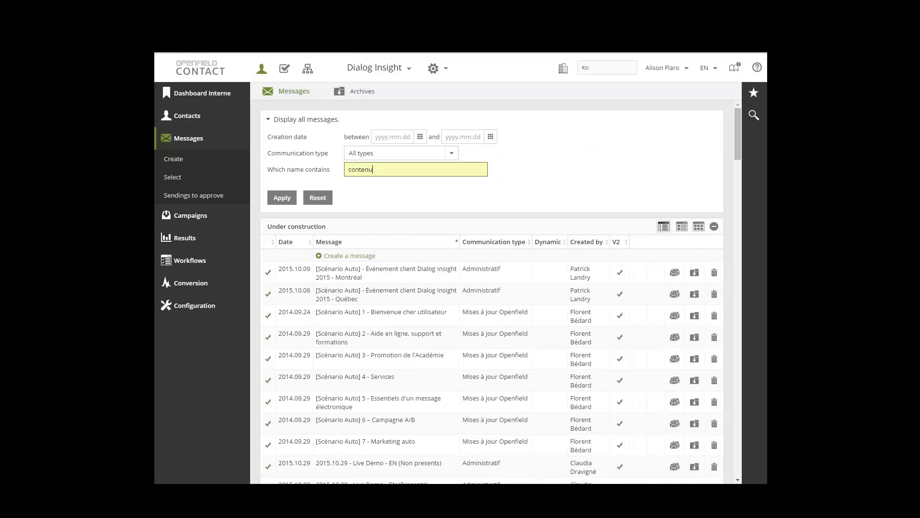
pyautogui.click(281, 197)
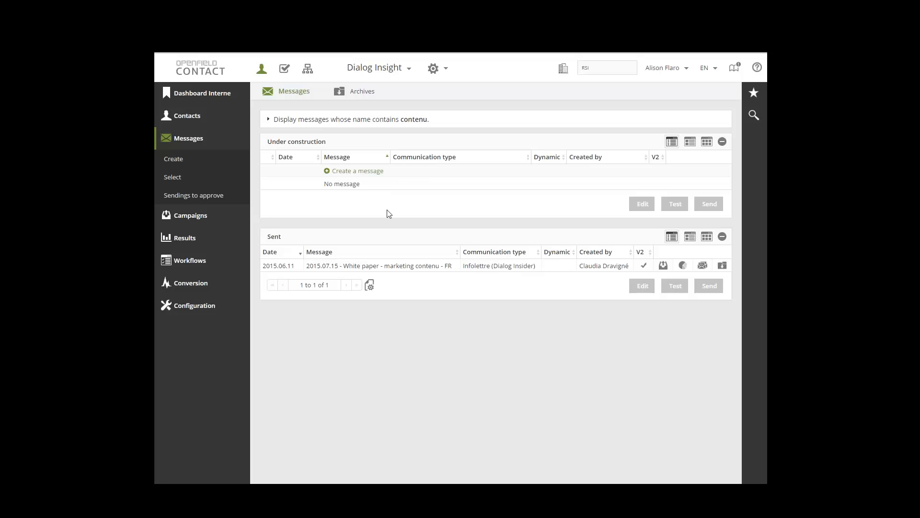
# Open the sent message "2015.07.15 - White paper - marketing contenu - FR" for editing and check the parameters of its "Google" statistics rule
pyautogui.doubleClick(399, 265)
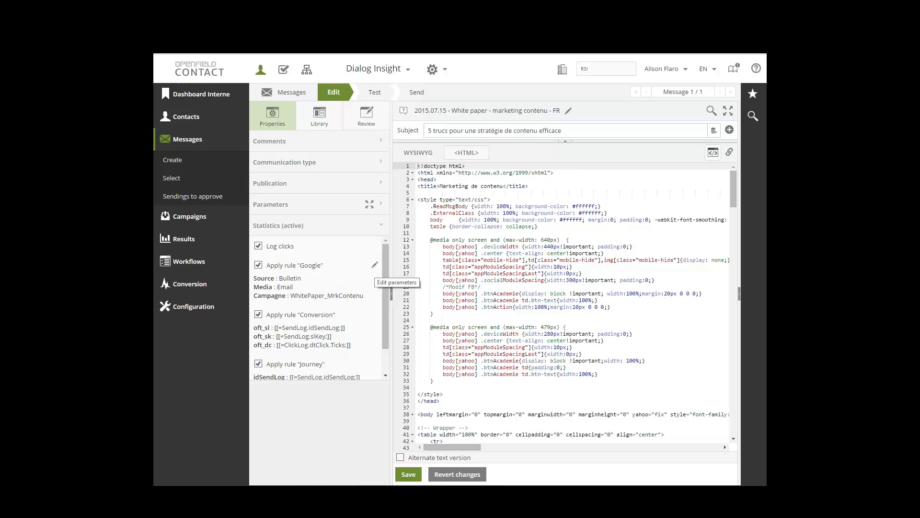
pyautogui.click(374, 265)
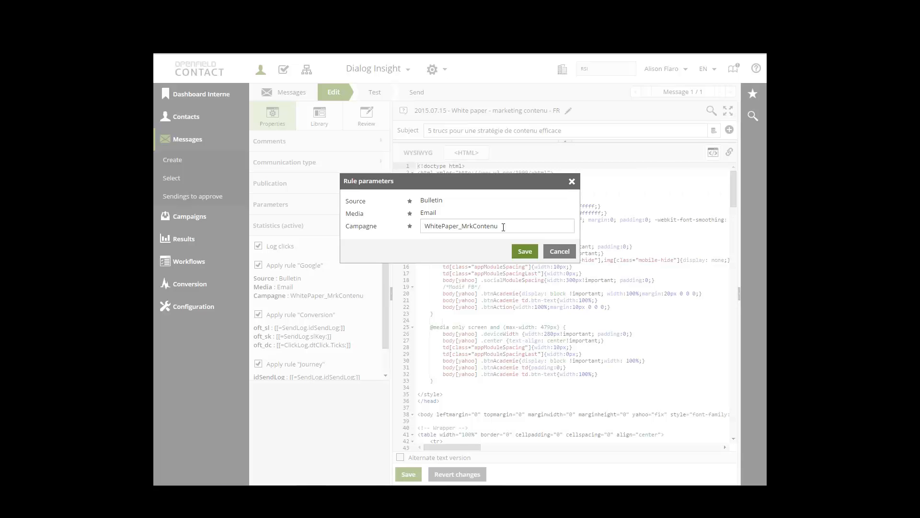
pyautogui.click(560, 252)
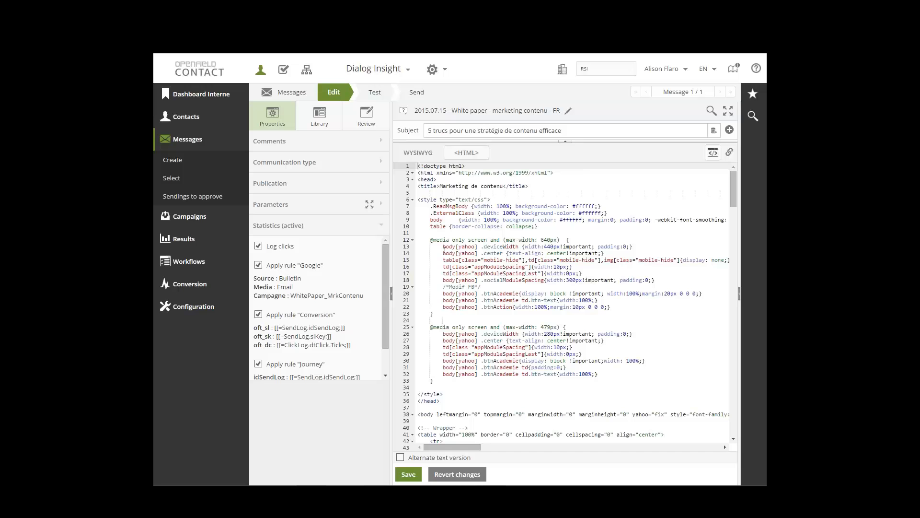
# In the message's tracked links, try renaming the facebook.com/DInsight link to Facebook with category Solutions, and discard the edit
pyautogui.click(730, 153)
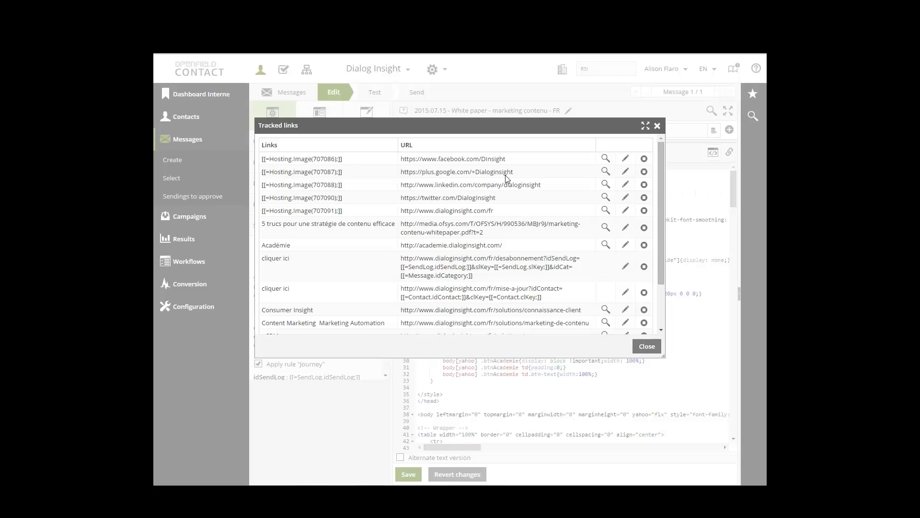
pyautogui.click(626, 159)
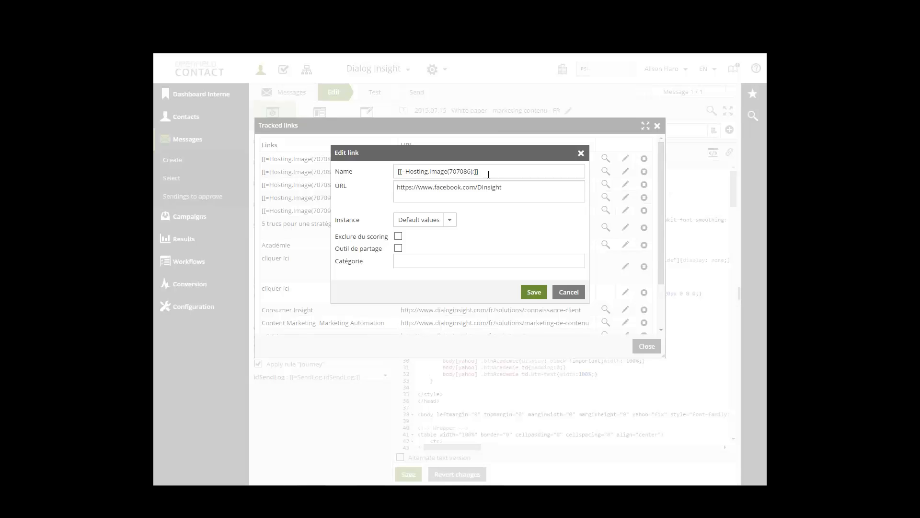
pyautogui.moveTo(485, 173); pyautogui.dragTo(396, 174)
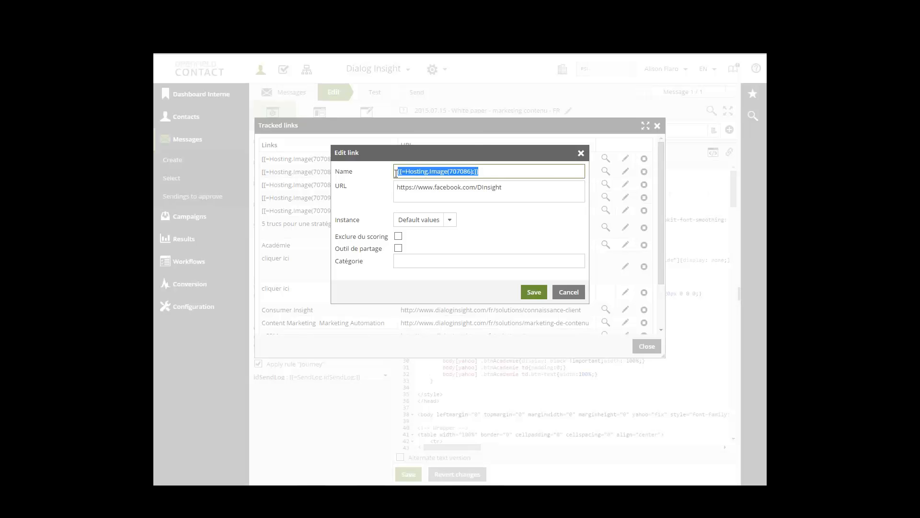
pyautogui.write('Facebook')
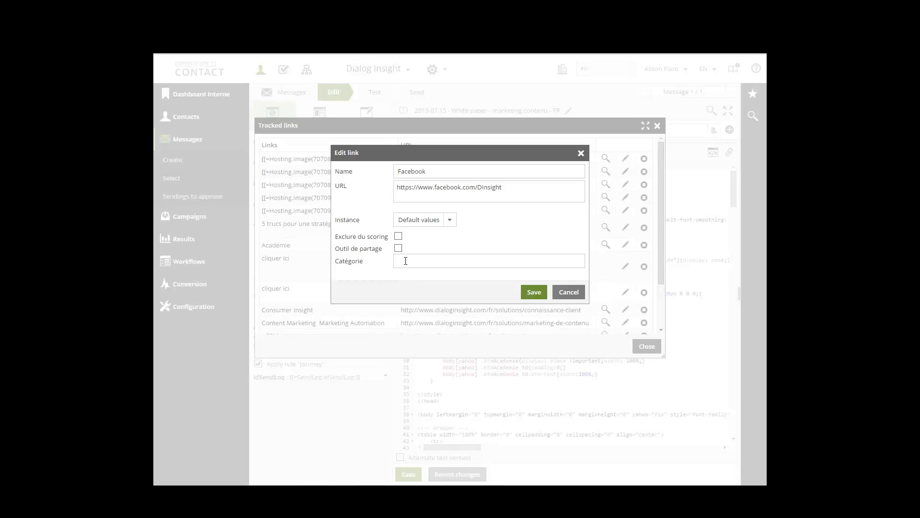
pyautogui.click(406, 261)
pyautogui.write('Solutions')
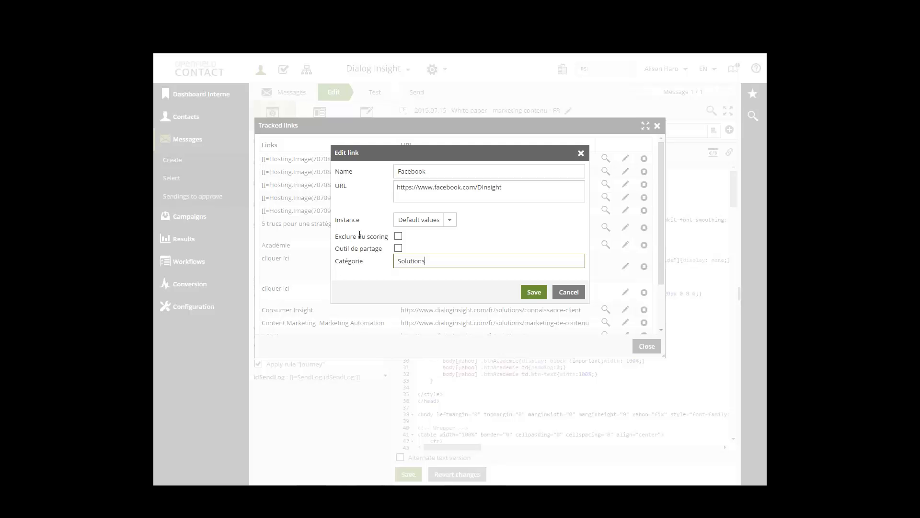
pyautogui.click(569, 293)
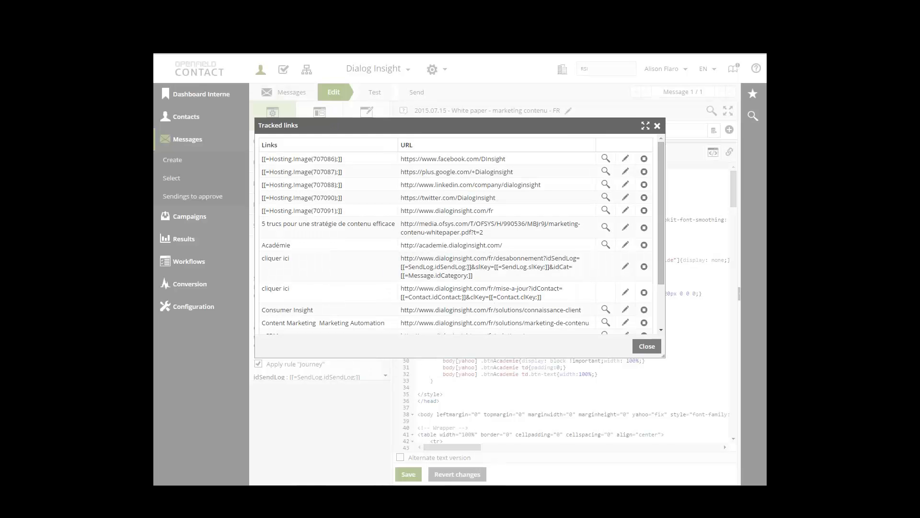
pyautogui.click(647, 347)
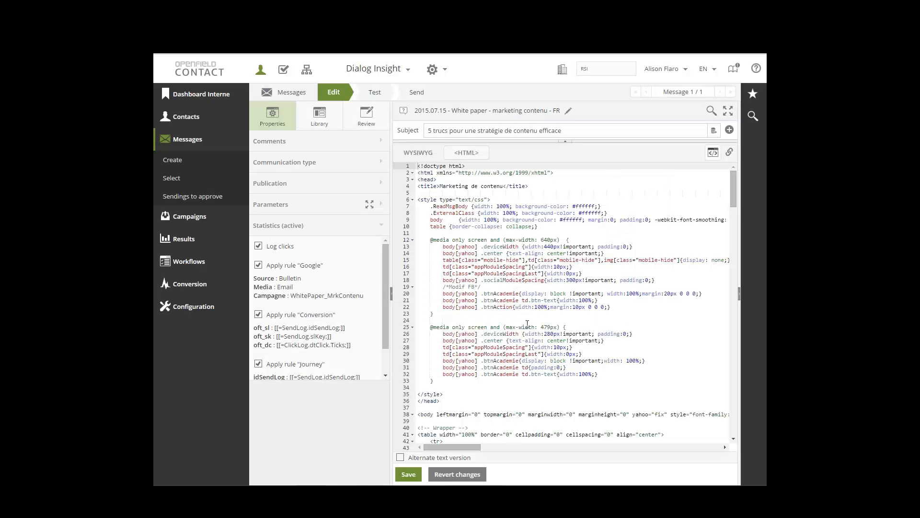
# Open the Google injection rule in the project's message configuration
pyautogui.click(193, 143)
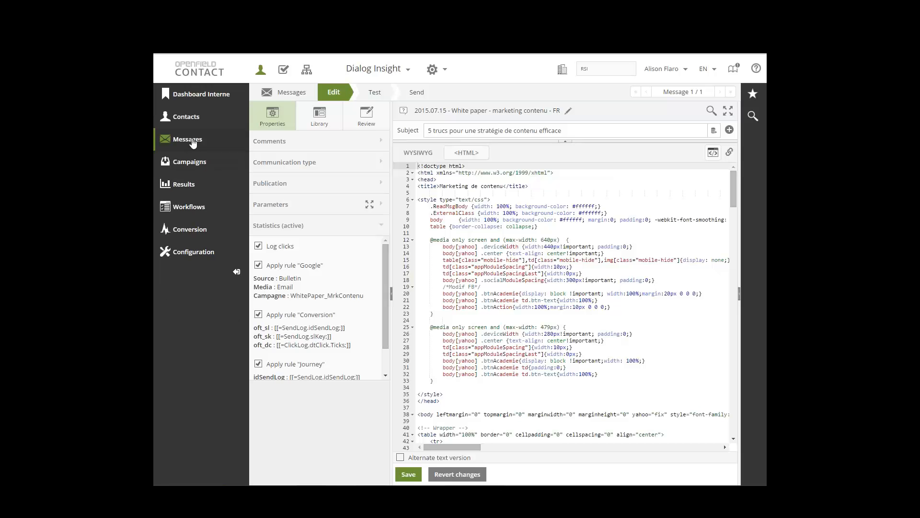
pyautogui.click(183, 254)
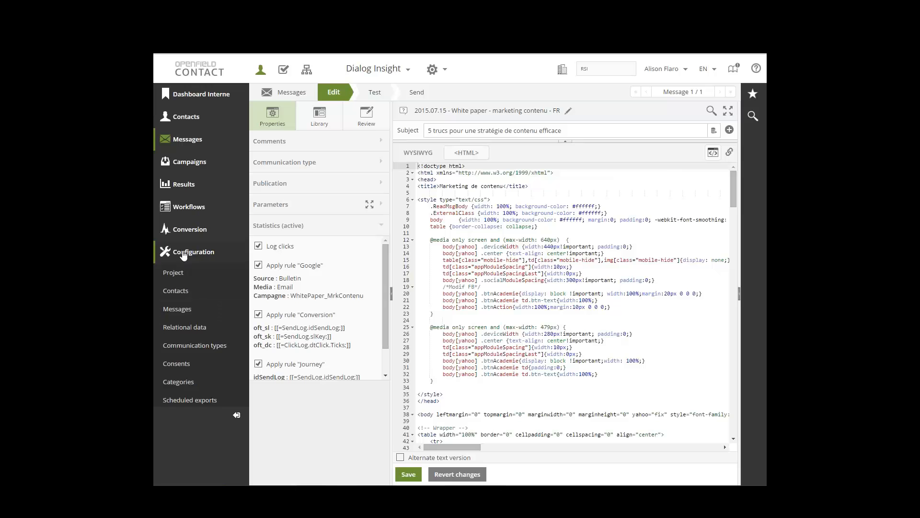
pyautogui.click(186, 310)
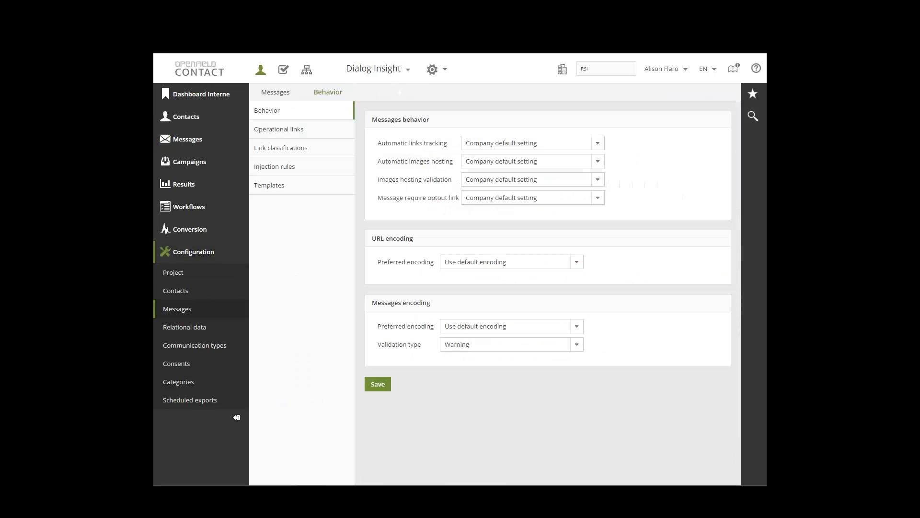
pyautogui.click(287, 169)
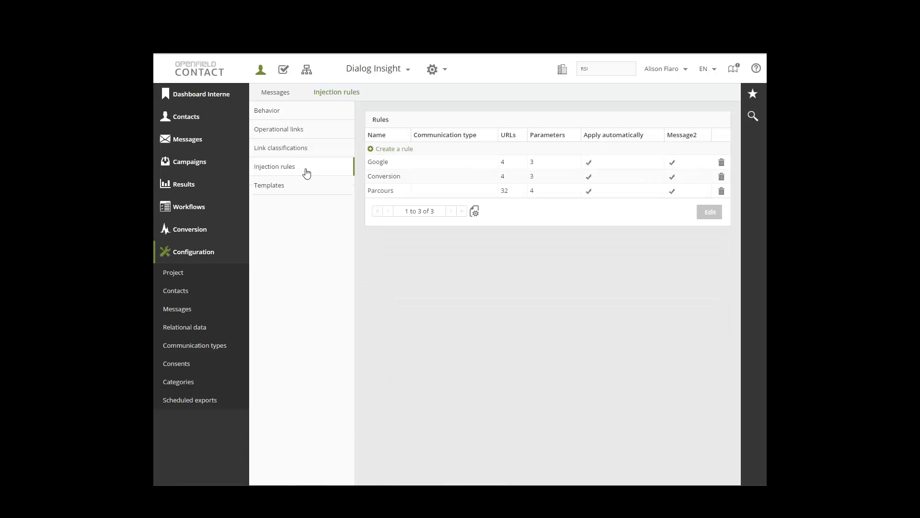
pyautogui.doubleClick(382, 163)
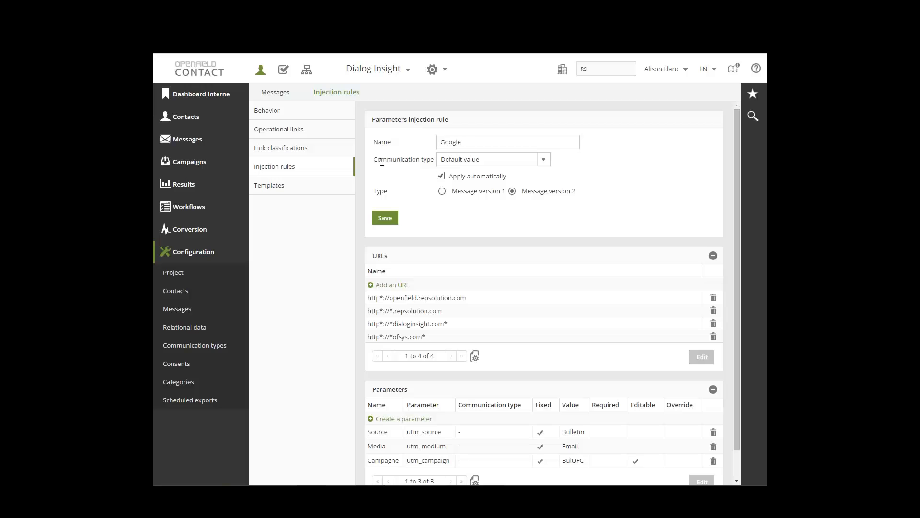
# Review the communication types available for the Google rule and the wildcards in its URL patterns
pyautogui.click(544, 161)
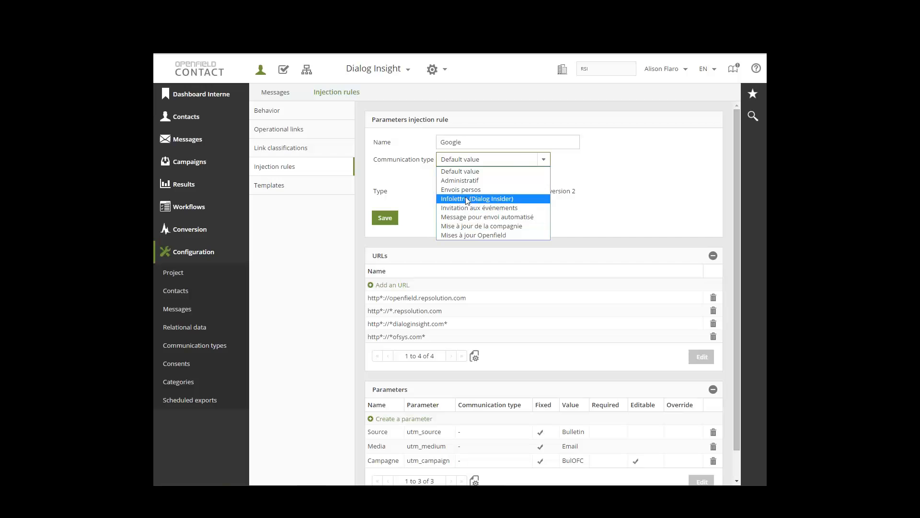
pyautogui.click(606, 187)
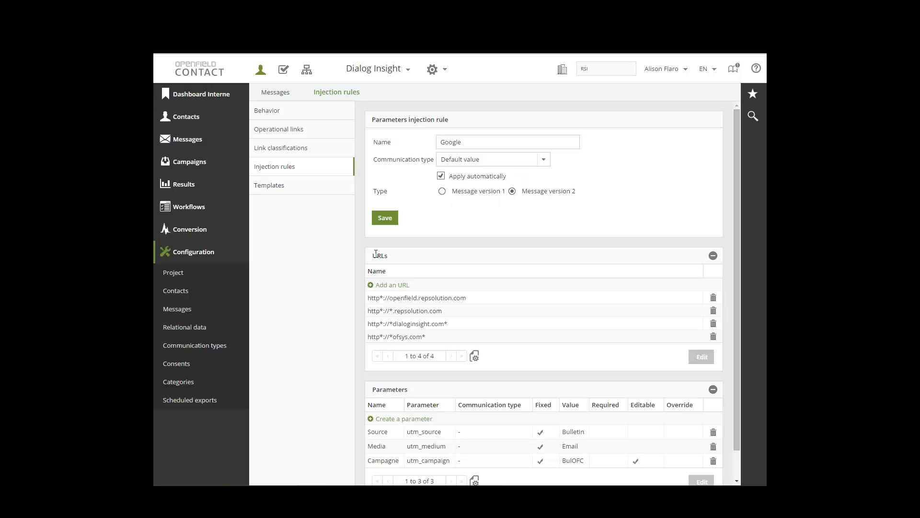
pyautogui.moveTo(373, 256); pyautogui.dragTo(386, 256)
pyautogui.click(403, 254)
pyautogui.doubleClick(382, 298)
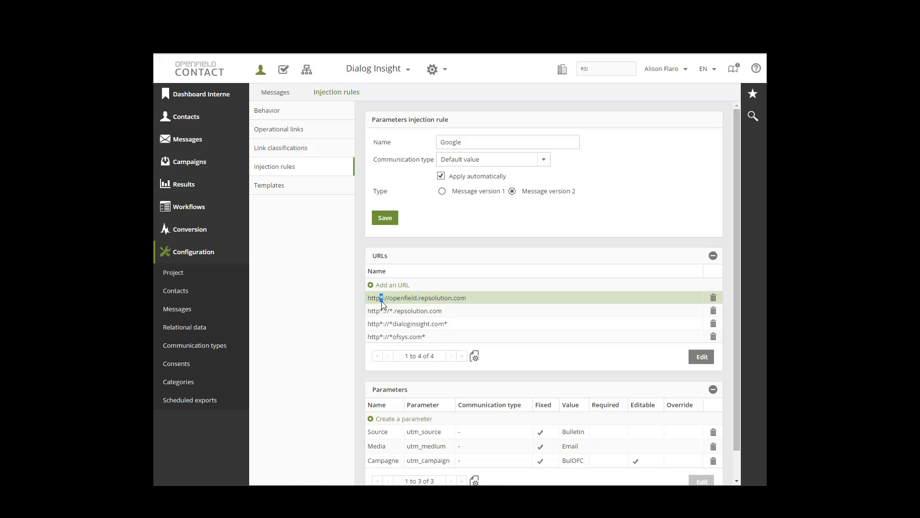
pyautogui.click(382, 300)
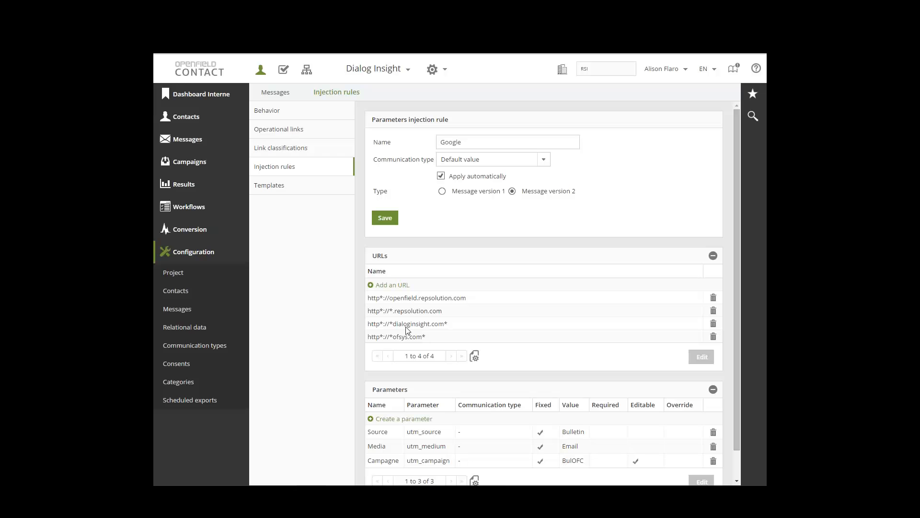
pyautogui.moveTo(448, 325); pyautogui.dragTo(444, 324)
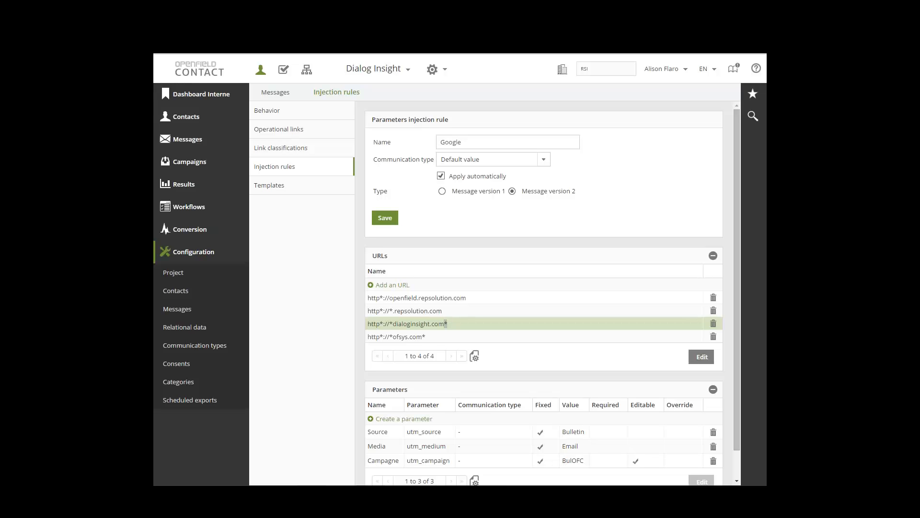
# Review the settings of the Google rule's Campagne parameter, including its communication type options and predefined value, without changing anything
pyautogui.moveTo(735, 284); pyautogui.dragTo(736, 335)
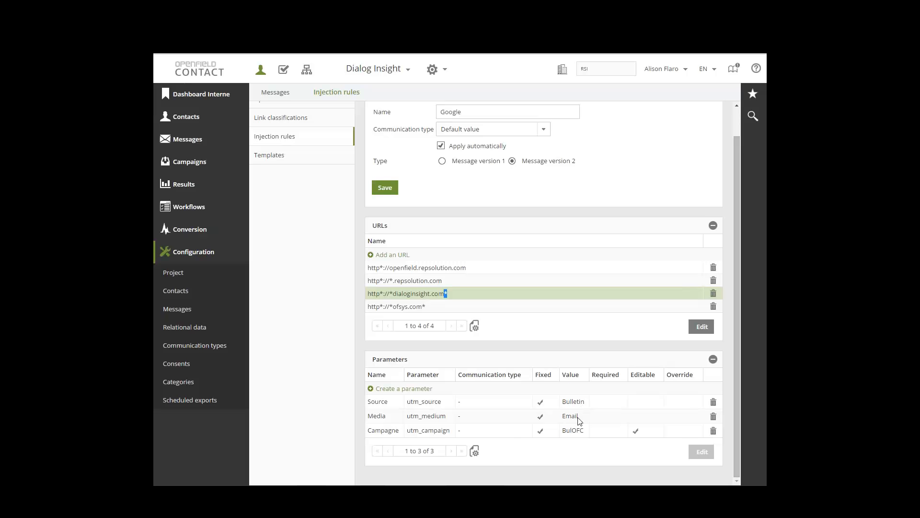
pyautogui.doubleClick(427, 430)
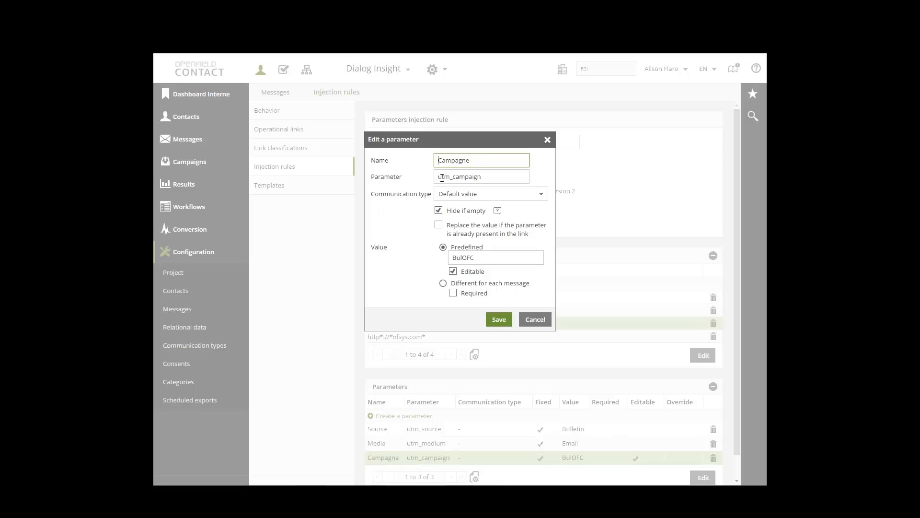
pyautogui.moveTo(438, 178); pyautogui.dragTo(486, 177)
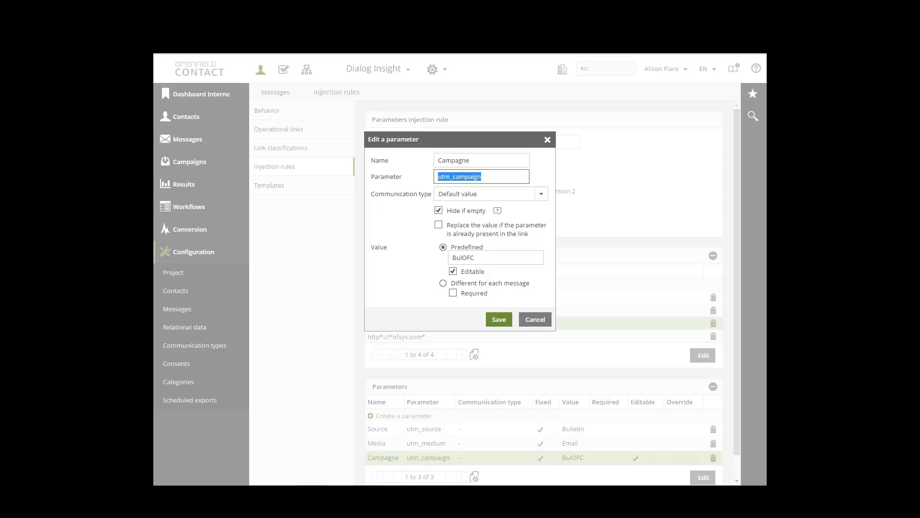
pyautogui.click(543, 196)
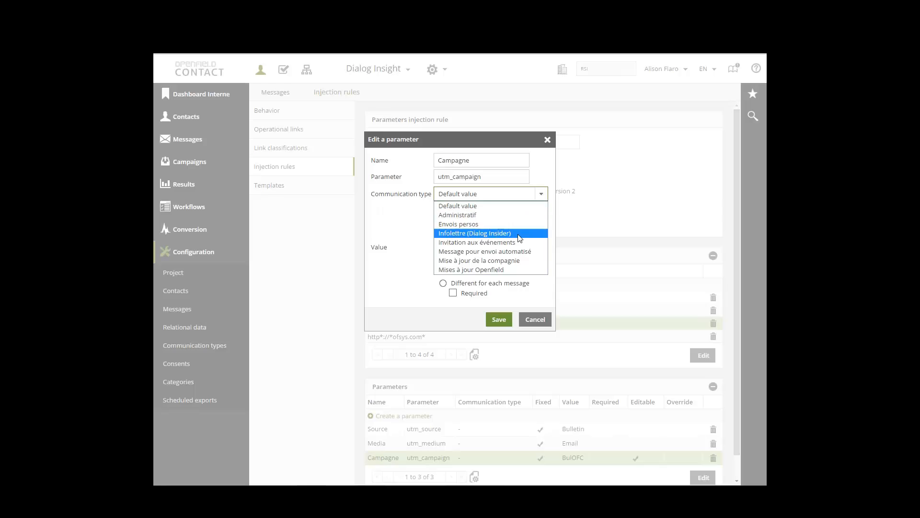
pyautogui.click(523, 205)
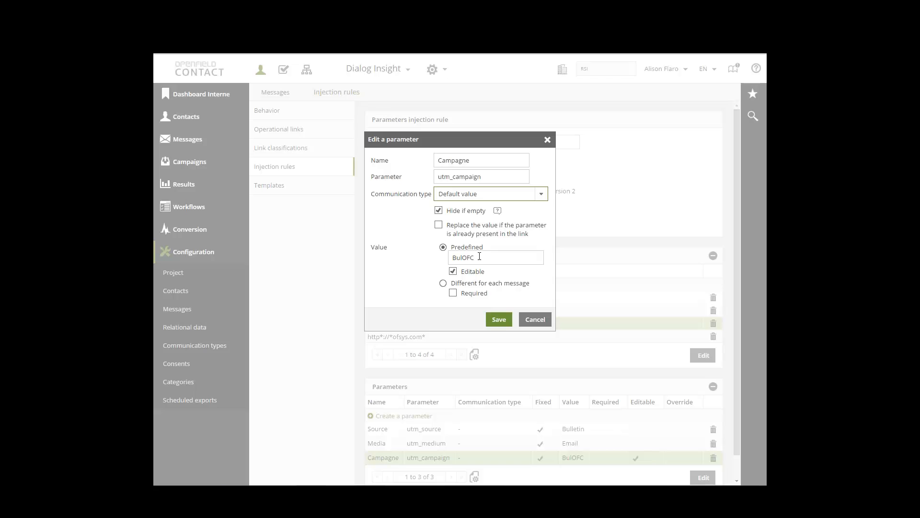
pyautogui.moveTo(479, 256); pyautogui.dragTo(452, 257)
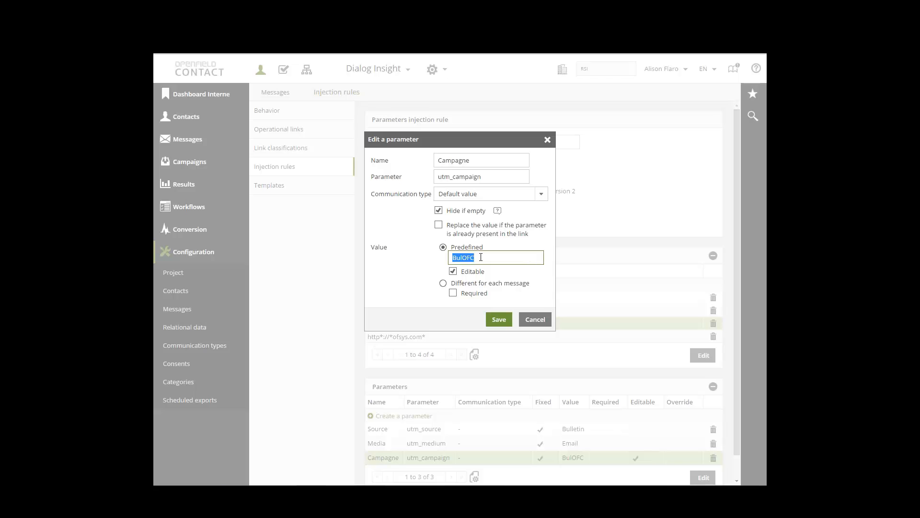
pyautogui.click(535, 320)
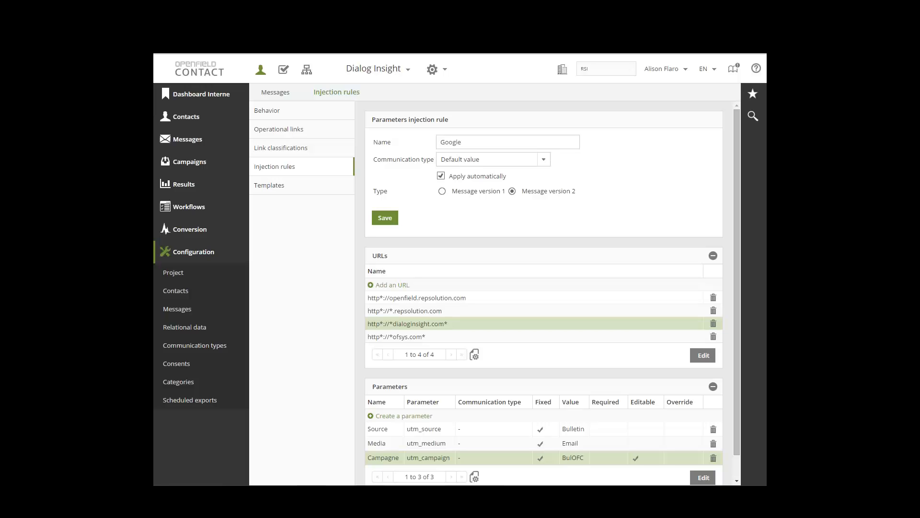
# Open the message link classifications and check which data types a new attribute offers, without adding one
pyautogui.click(282, 148)
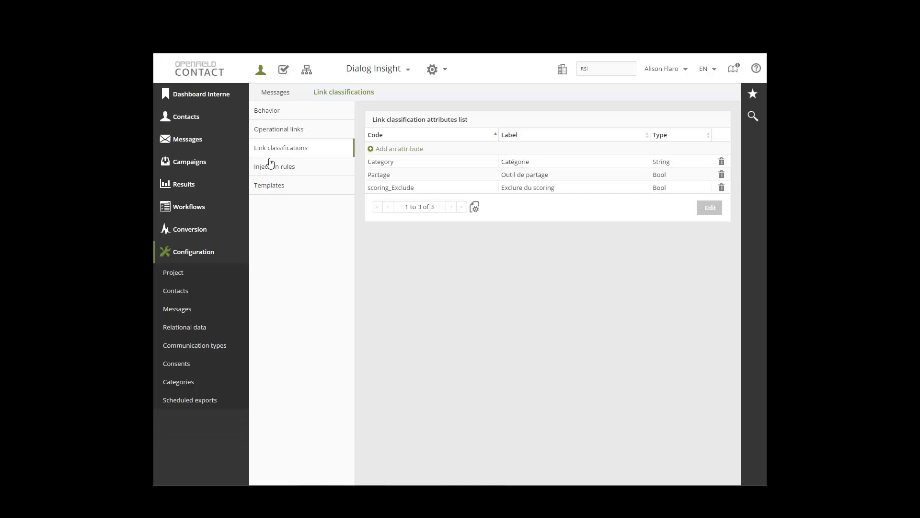
pyautogui.click(409, 153)
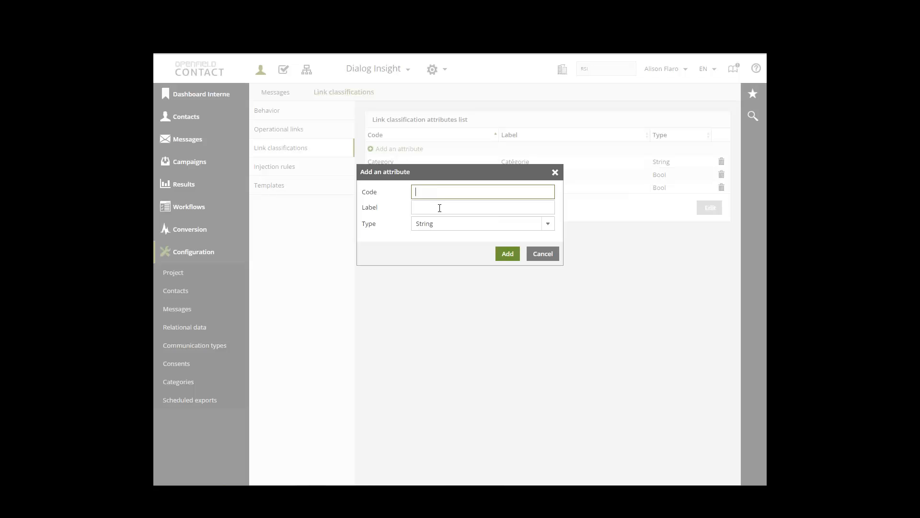
pyautogui.click(546, 228)
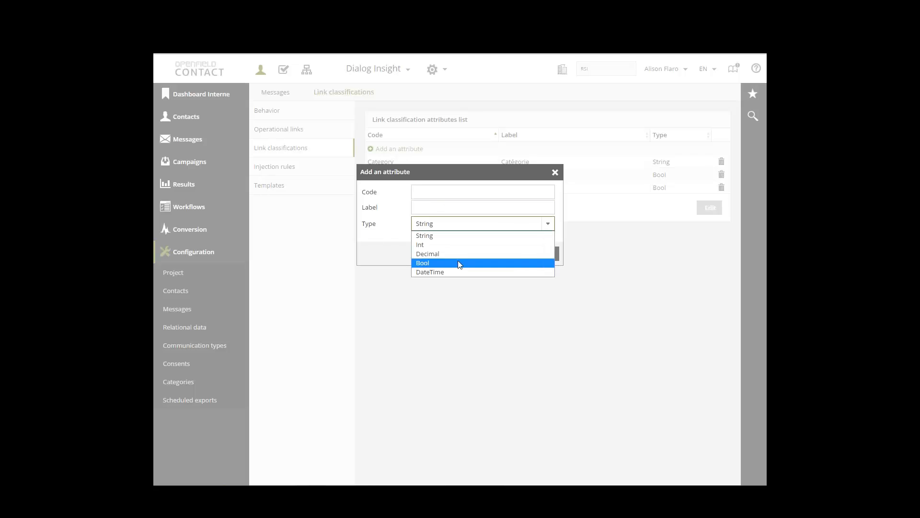
pyautogui.click(418, 234)
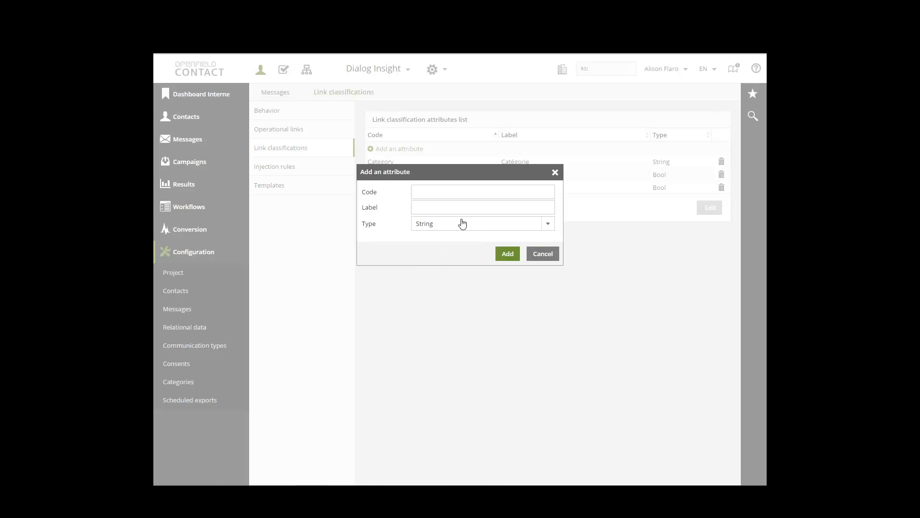
pyautogui.click(548, 226)
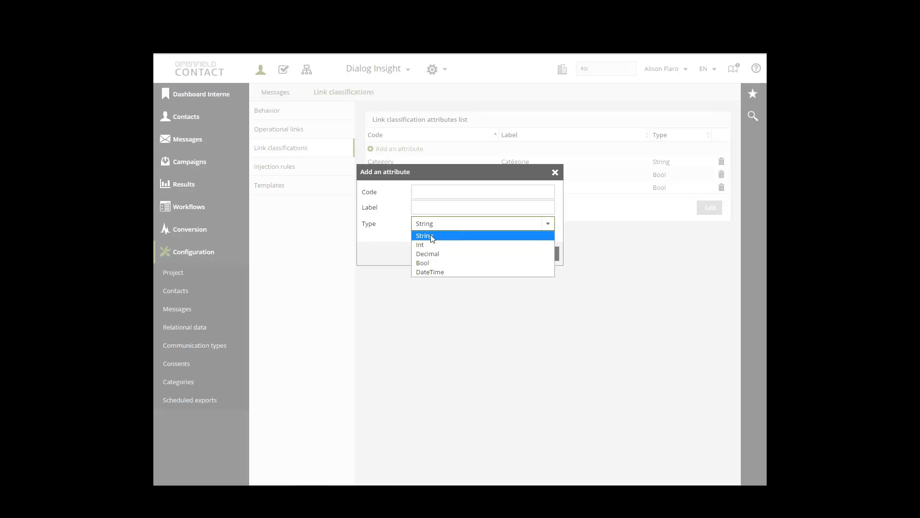
pyautogui.click(388, 246)
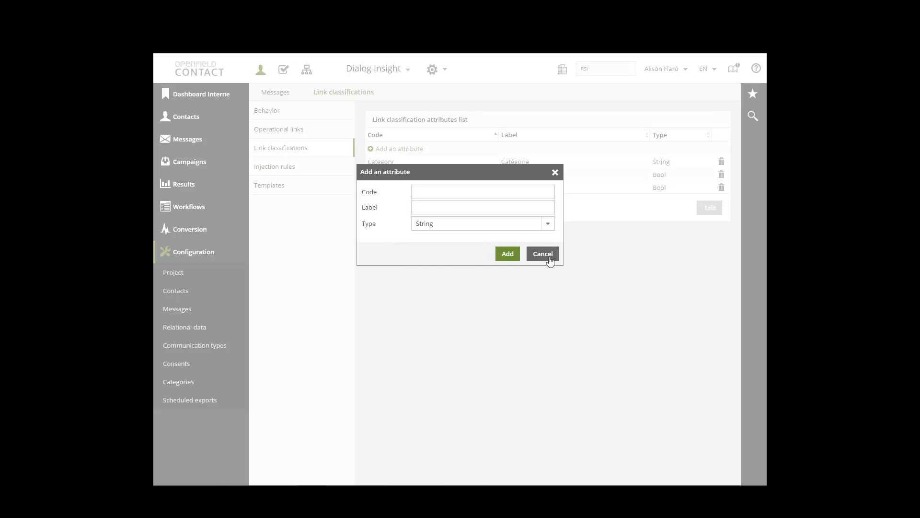
pyautogui.click(543, 254)
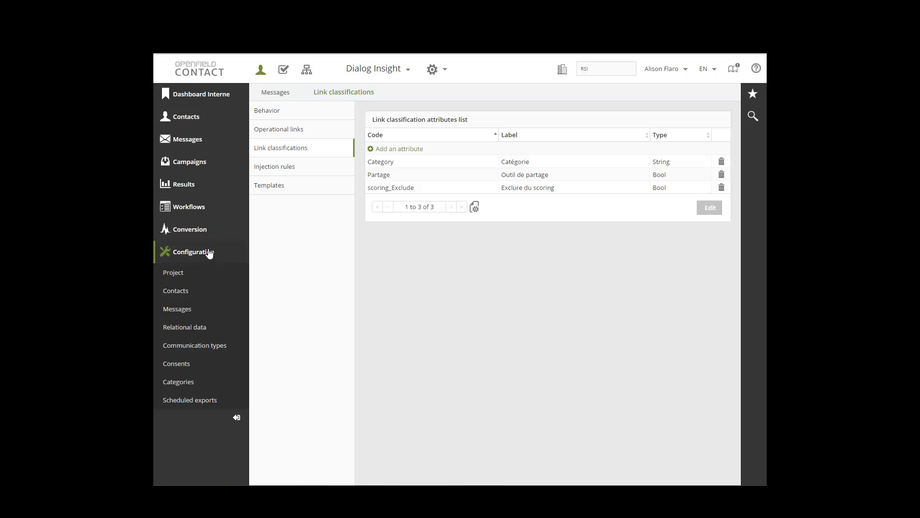
# Open the project's advanced settings and examine the field availability for search, lists, segmentation, contact profile and previews
pyautogui.click(185, 275)
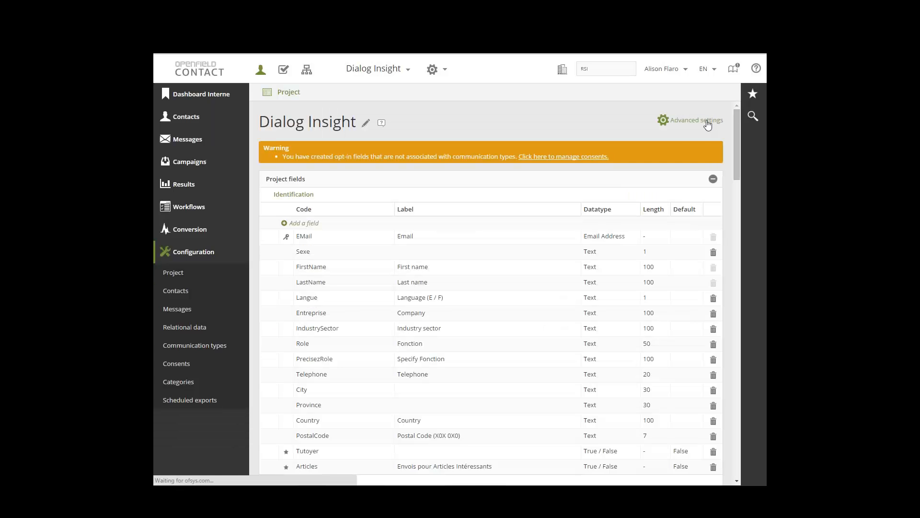
pyautogui.click(696, 121)
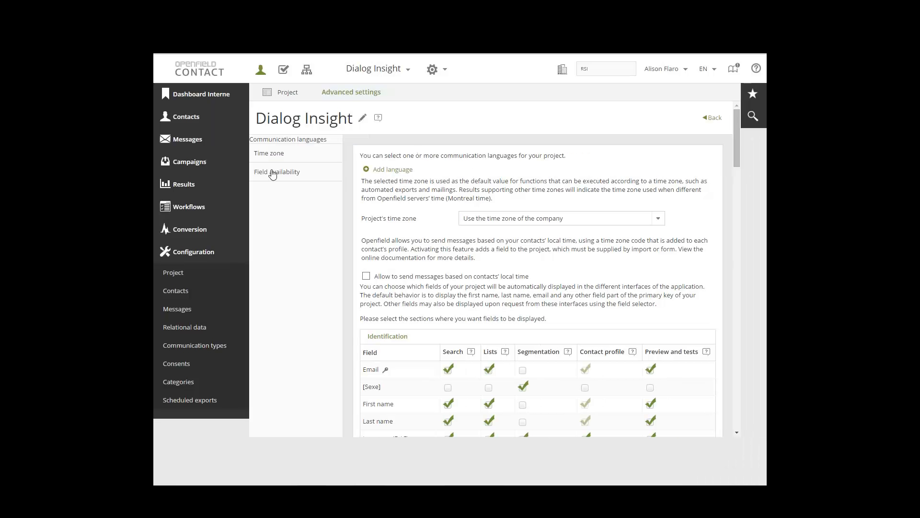
pyautogui.click(276, 183)
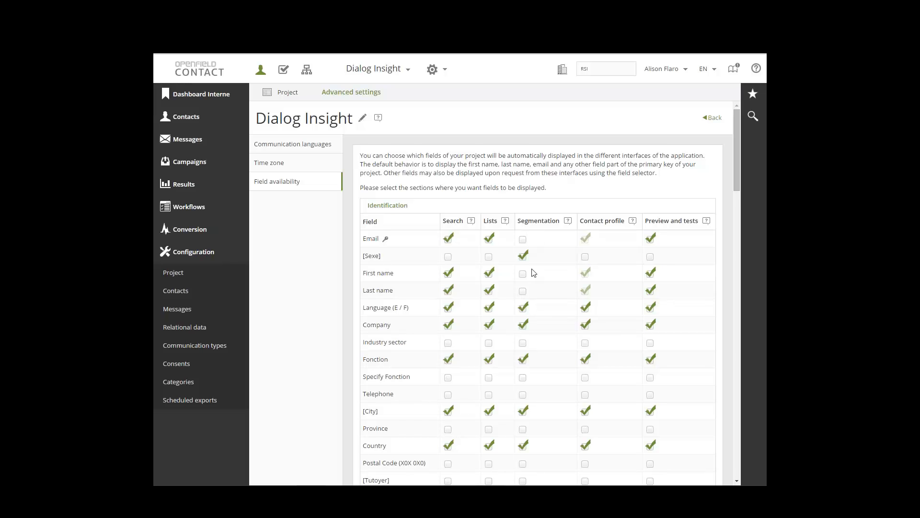
pyautogui.scroll(-1, 534, 273)
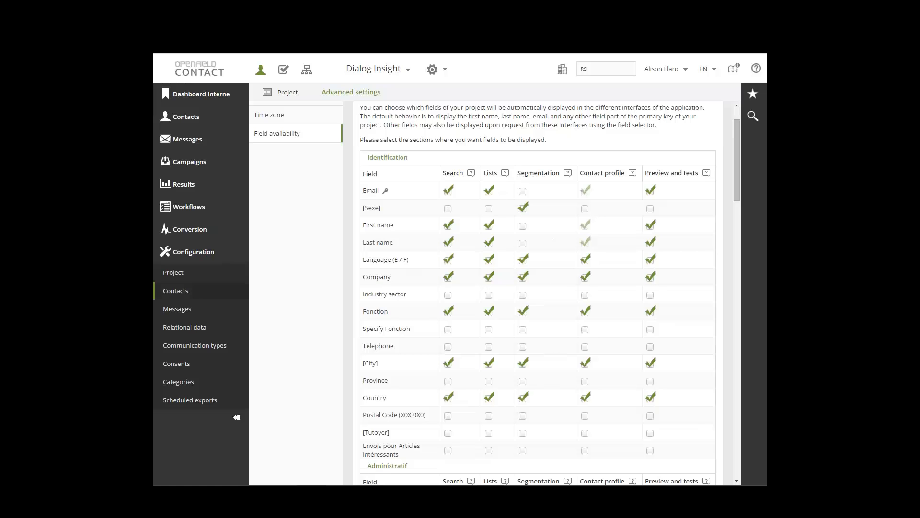
# Open the message results to list the project's sendings
pyautogui.click(200, 257)
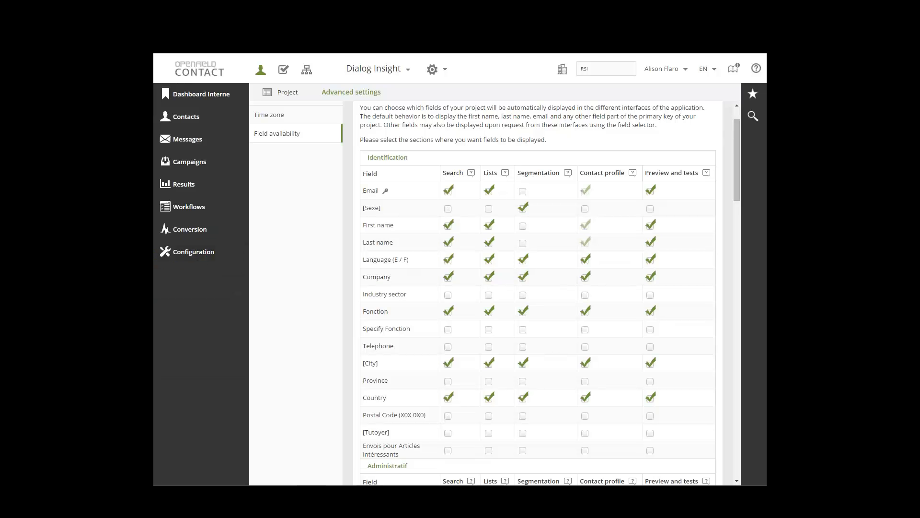
pyautogui.click(192, 189)
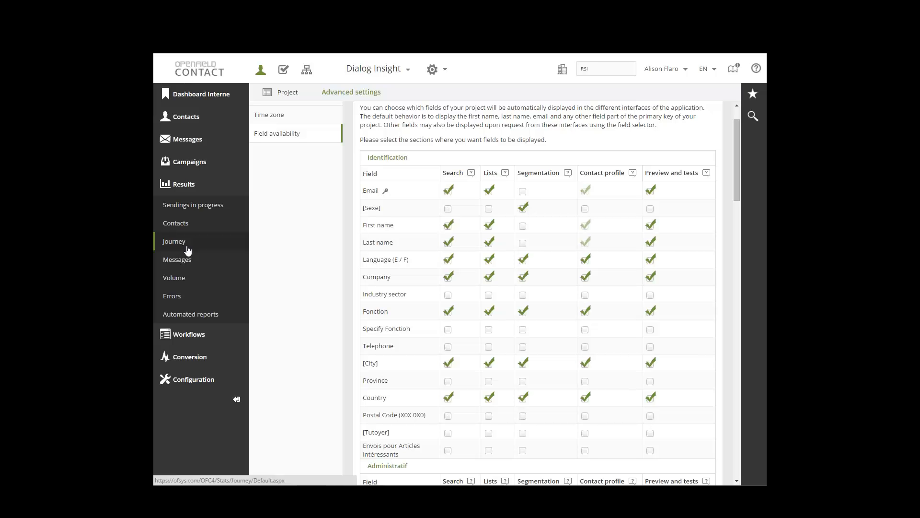
pyautogui.click(186, 265)
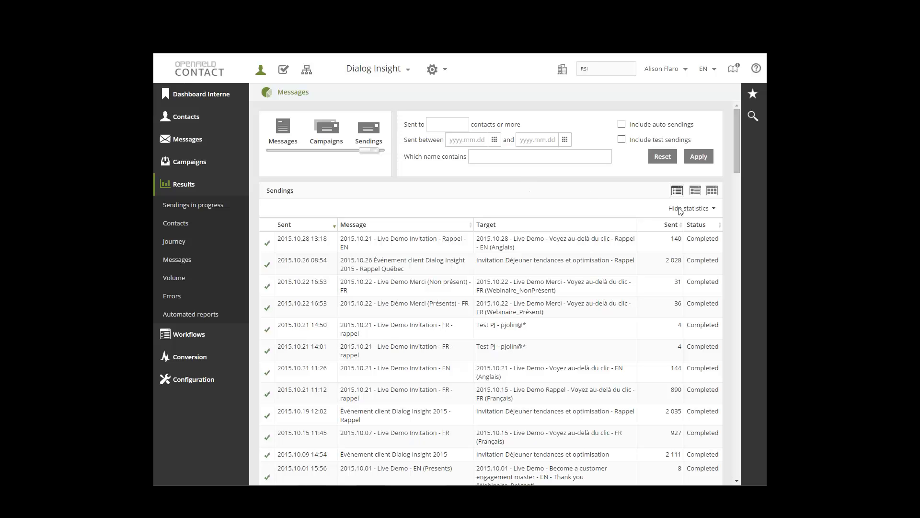
# Show the sendings' statistics as percentages and sort the list by views in descending order
pyautogui.click(713, 210)
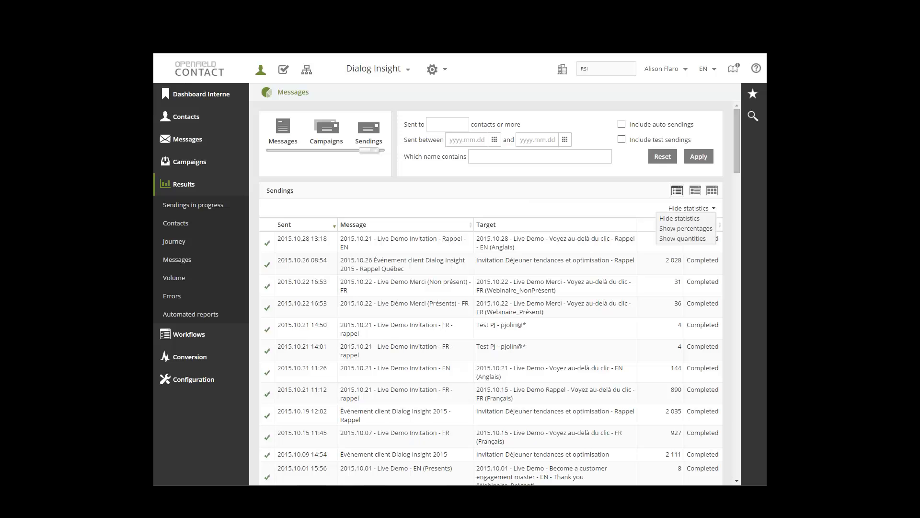
pyautogui.click(700, 229)
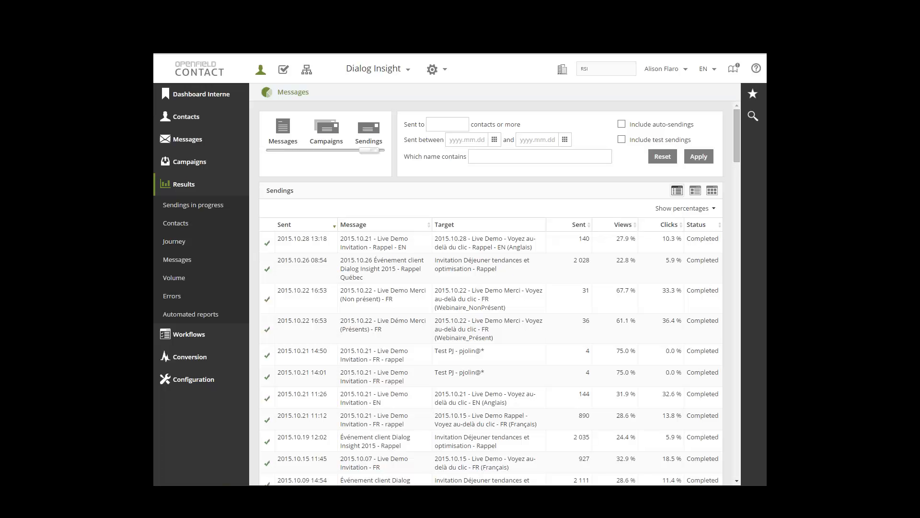
pyautogui.click(629, 225)
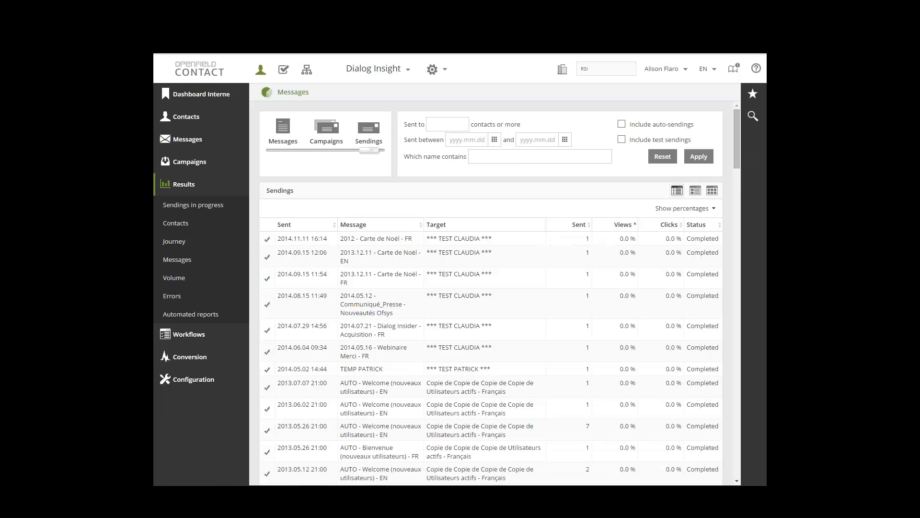
pyautogui.click(625, 224)
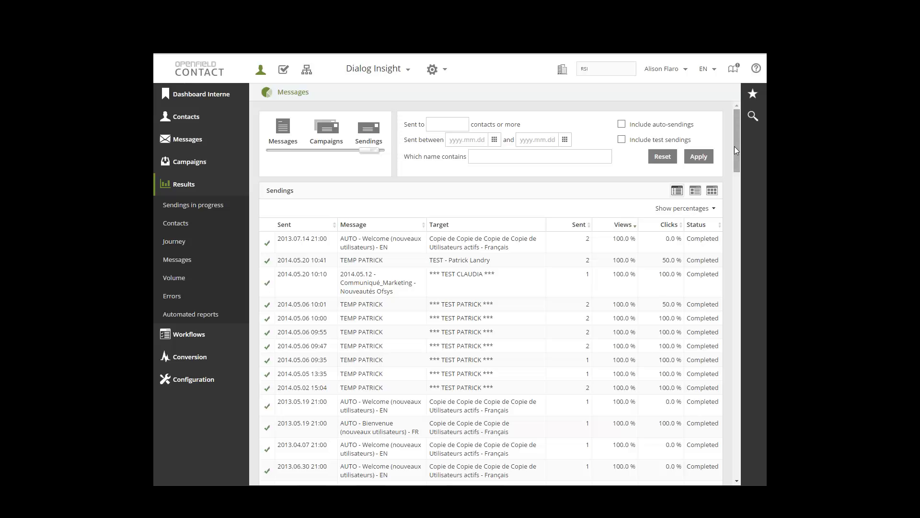
# Filter the sendings list to those sent to 100 contacts or more
pyautogui.moveTo(735, 146); pyautogui.dragTo(739, 179)
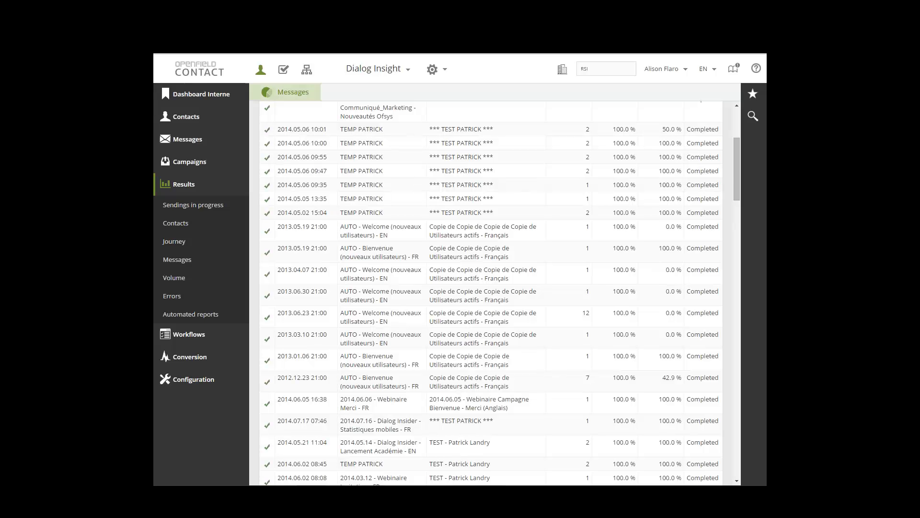
pyautogui.moveTo(737, 171)
pyautogui.mouseDown()
pyautogui.moveTo(739, 186)
pyautogui.moveTo(737, 160)
pyautogui.mouseUp()
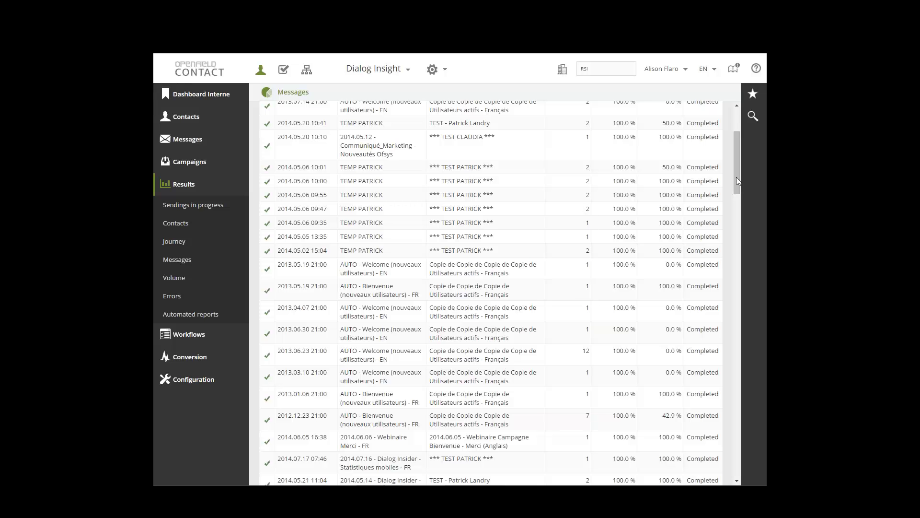
pyautogui.scroll(3, 737, 171)
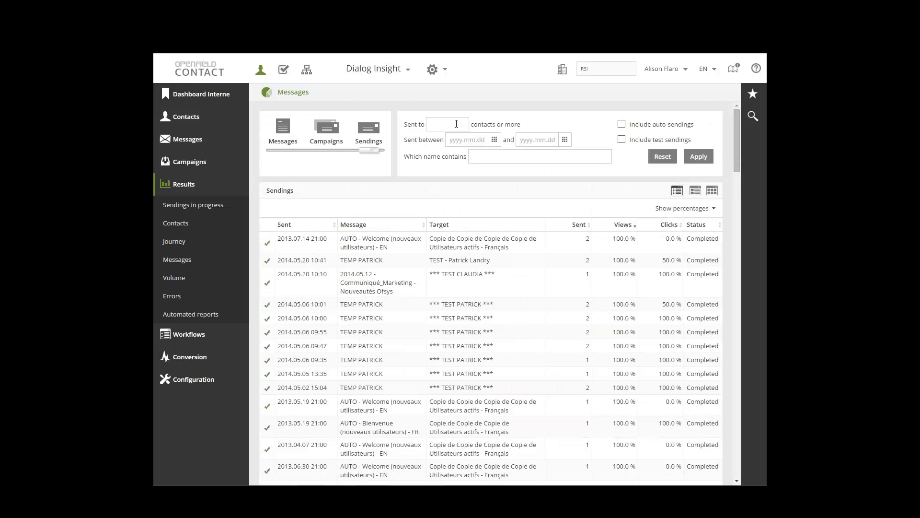
pyautogui.click(439, 126)
pyautogui.write('100')
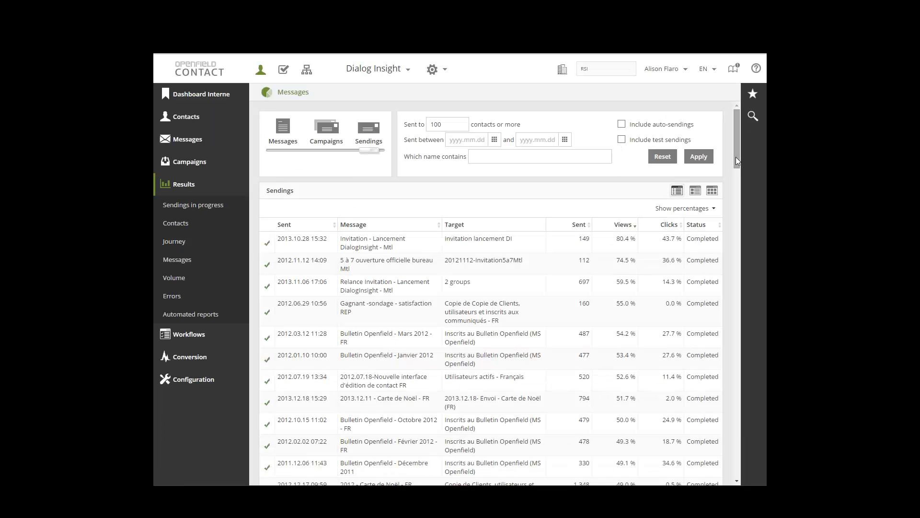
# Filter the sendings list to those sent to 1000 contacts or more
pyautogui.click(463, 126)
pyautogui.write('0')
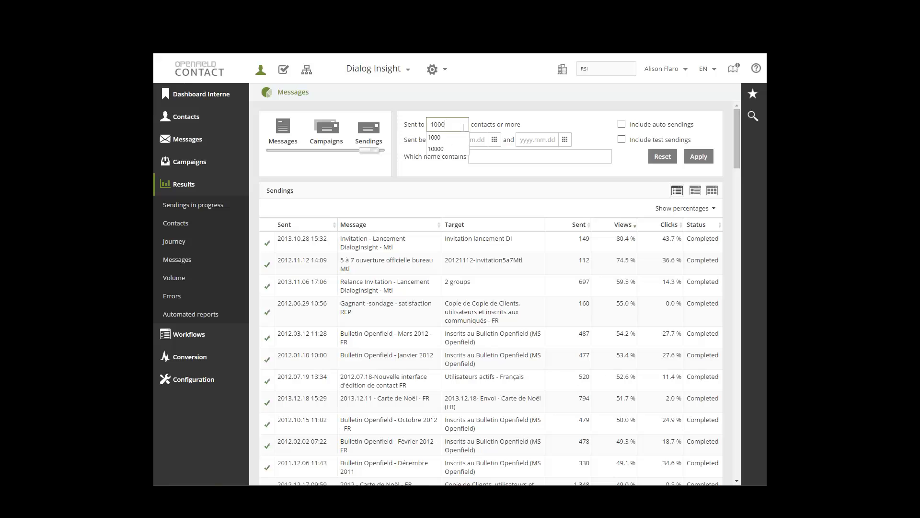
pyautogui.click(704, 156)
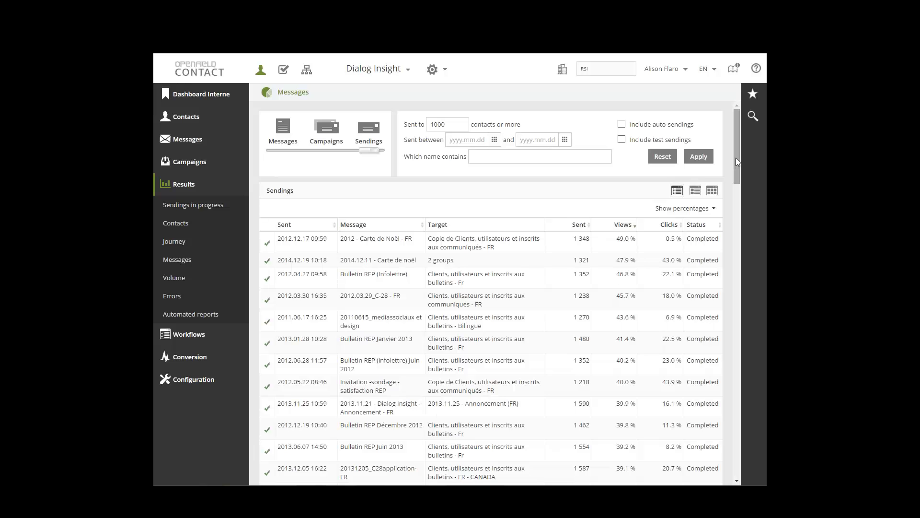
# Open the results summary of the sending "Bulletin REP (infolettre) Juin 2012" and check the communication type it is compared to
pyautogui.moveTo(736, 162); pyautogui.dragTo(750, 456)
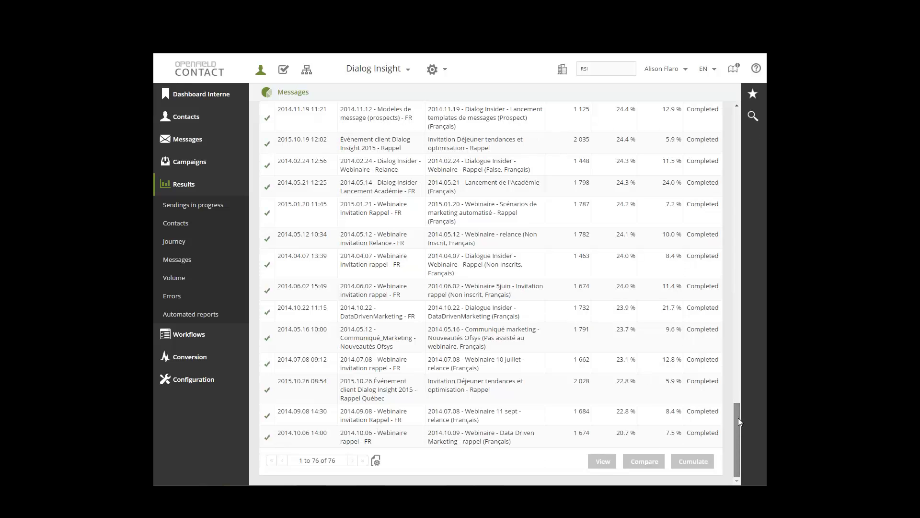
pyautogui.moveTo(738, 418); pyautogui.dragTo(732, 137)
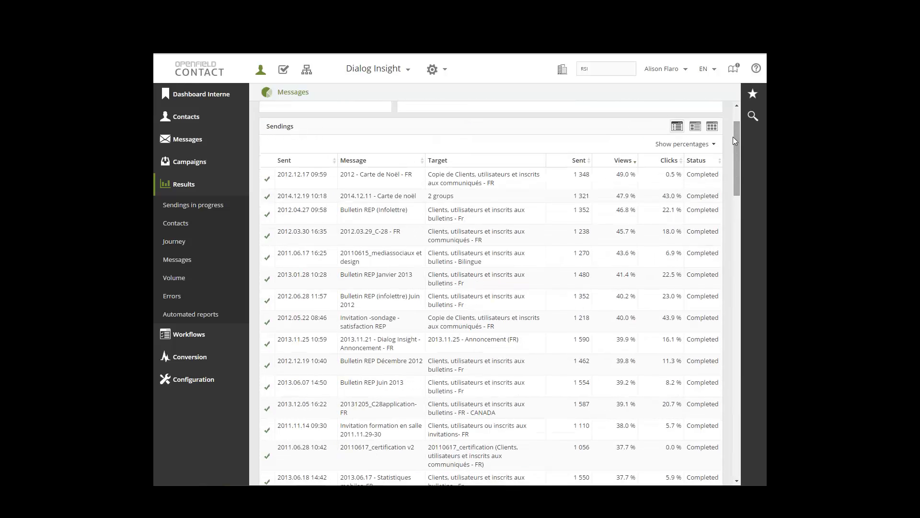
pyautogui.doubleClick(395, 296)
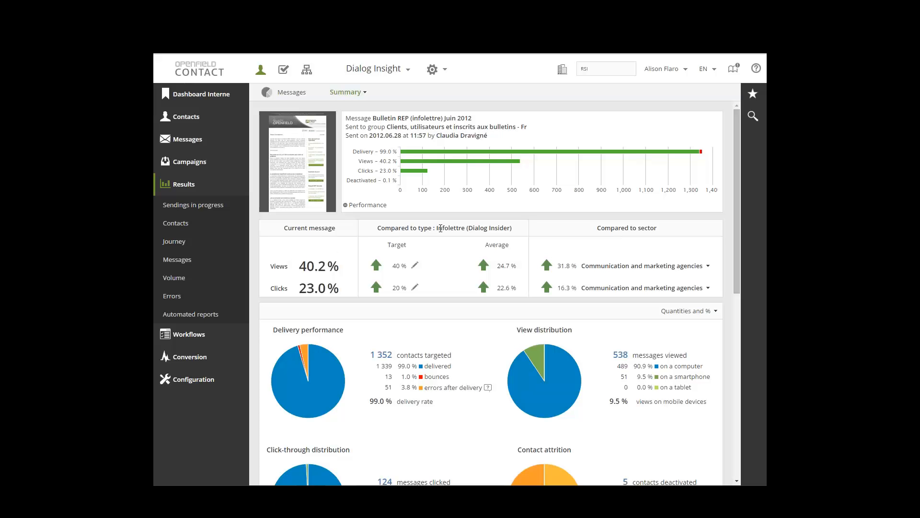
pyautogui.moveTo(437, 229); pyautogui.dragTo(520, 225)
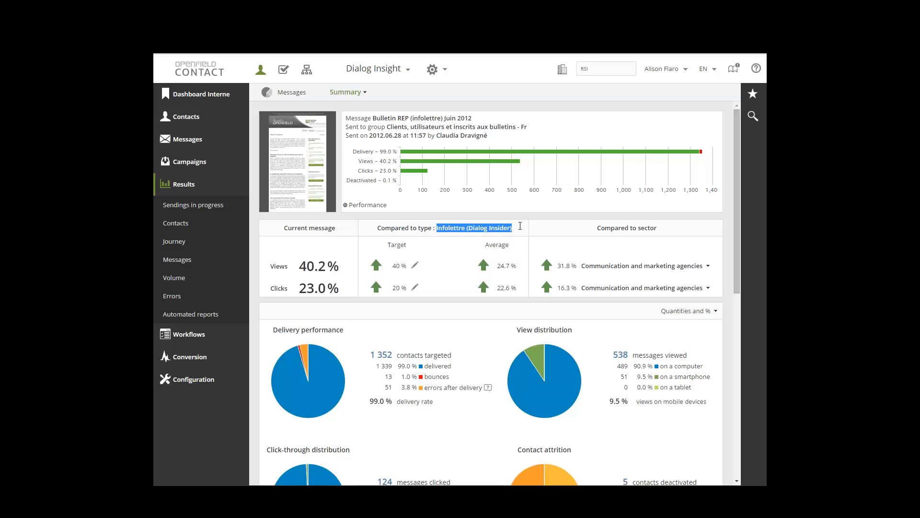
# Review the business sectors available for comparing the message's view rate
pyautogui.click(520, 226)
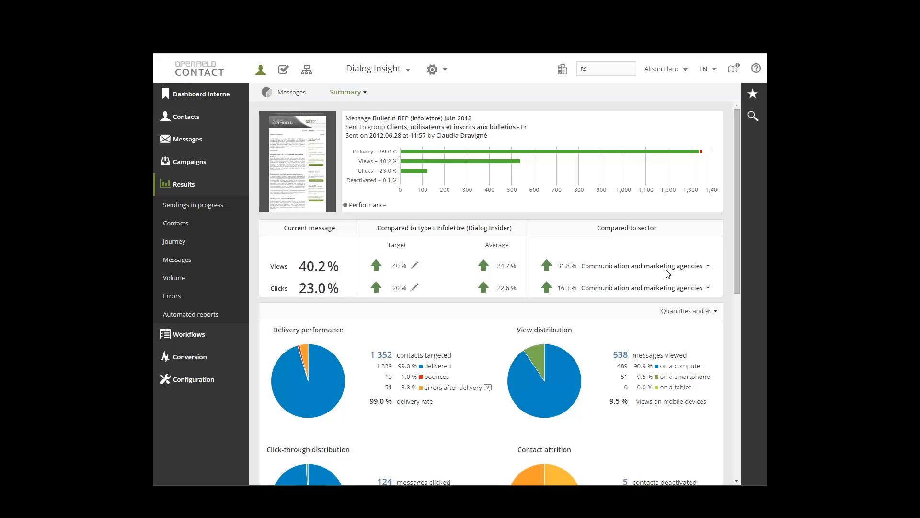
pyautogui.click(708, 267)
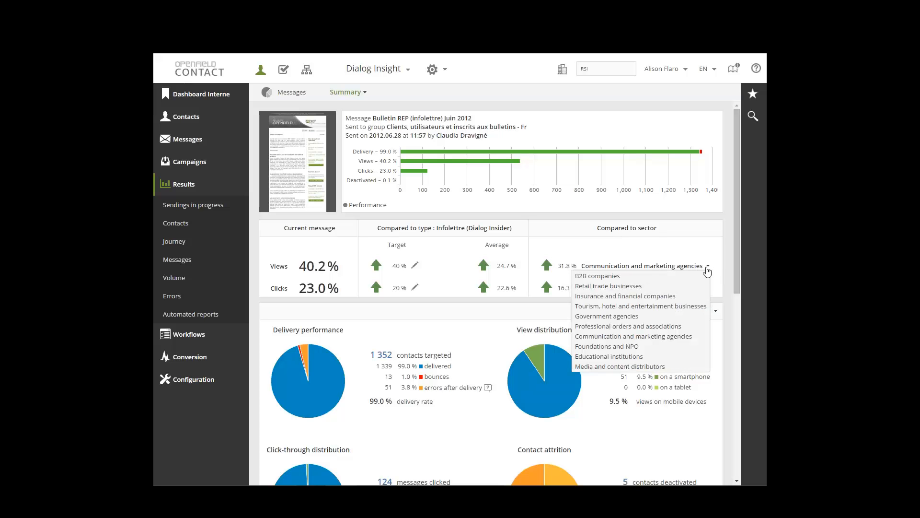
pyautogui.click(708, 268)
pyautogui.click(709, 266)
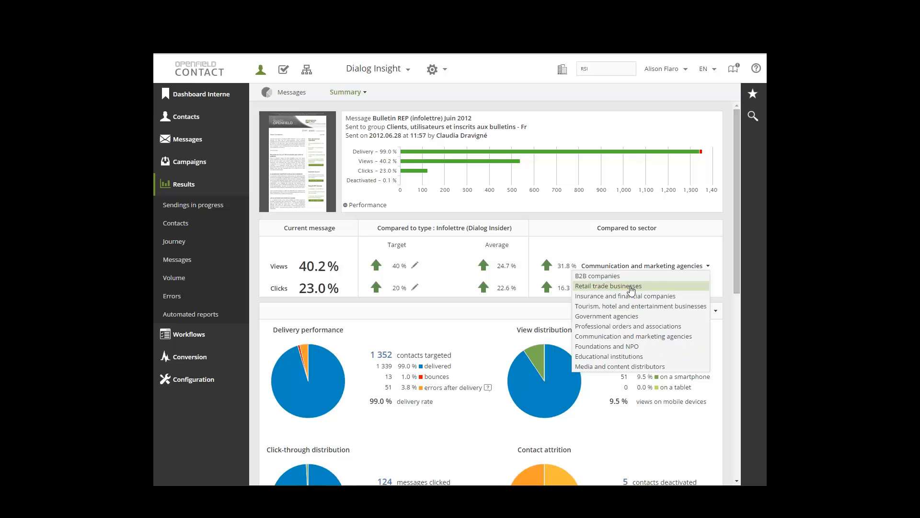
pyautogui.click(705, 253)
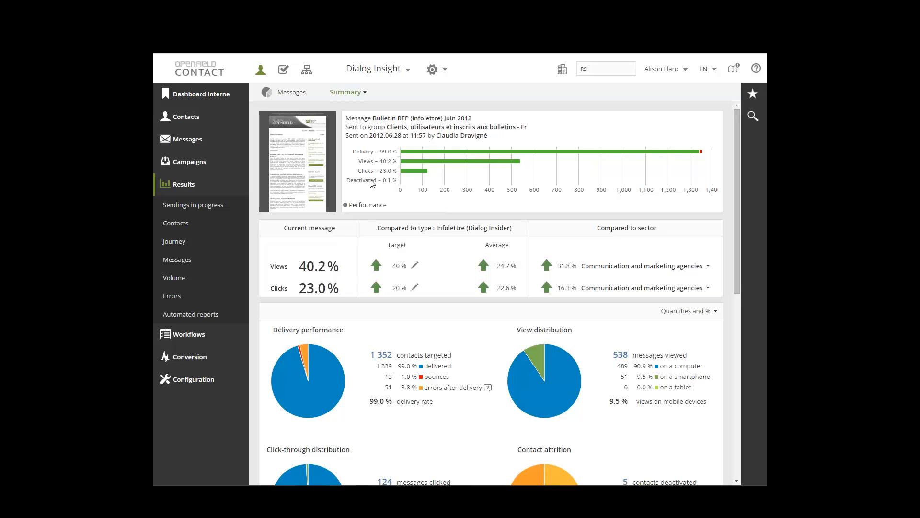
# Inspect the click, delivery and view details of the message's performance bars
pyautogui.moveTo(418, 168)
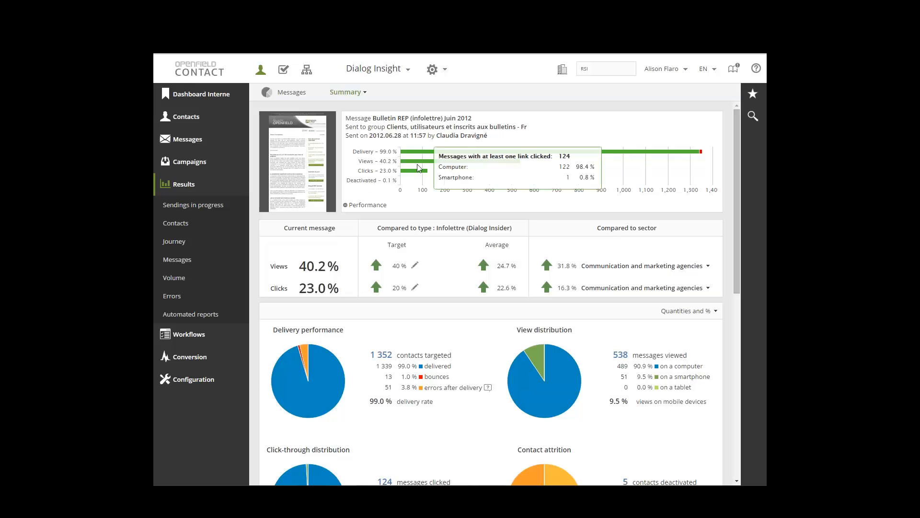
pyautogui.moveTo(616, 156)
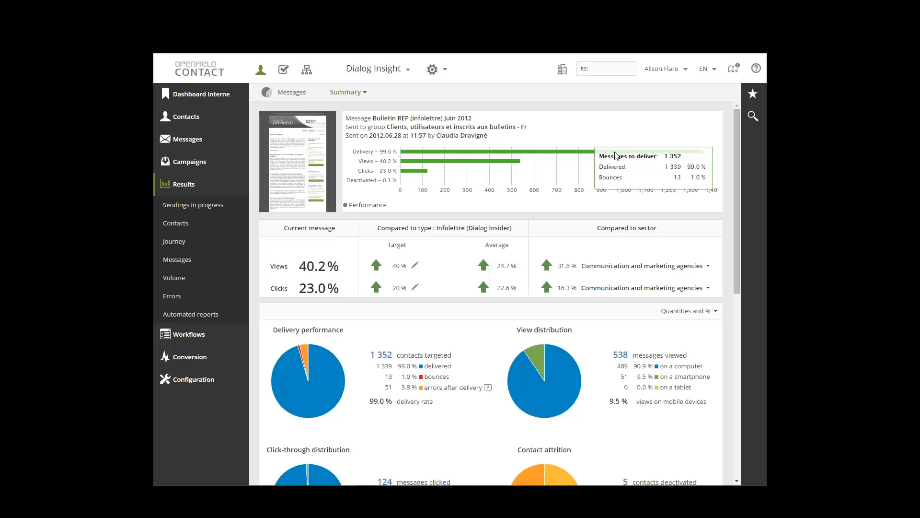
pyautogui.moveTo(509, 164)
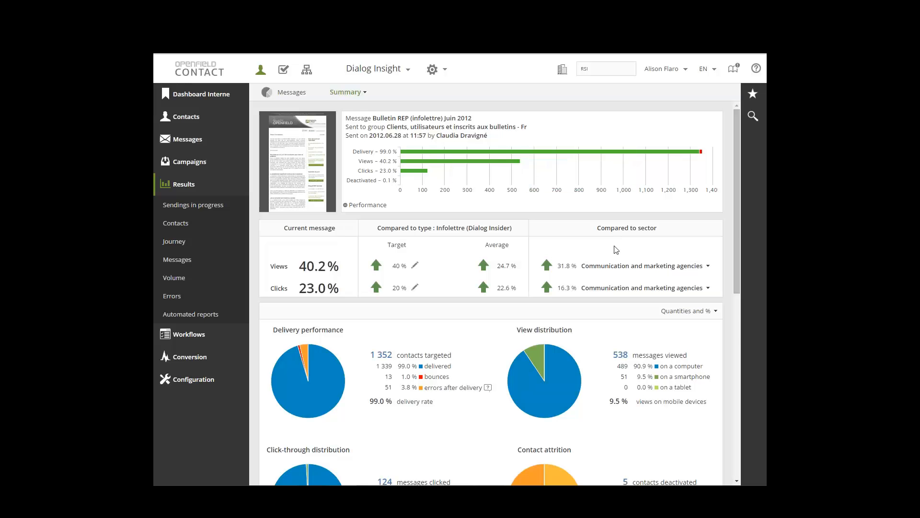
# Open the viewed messages' platform report from the view distribution and switch to the Multiple views report
pyautogui.moveTo(738, 223); pyautogui.dragTo(737, 310)
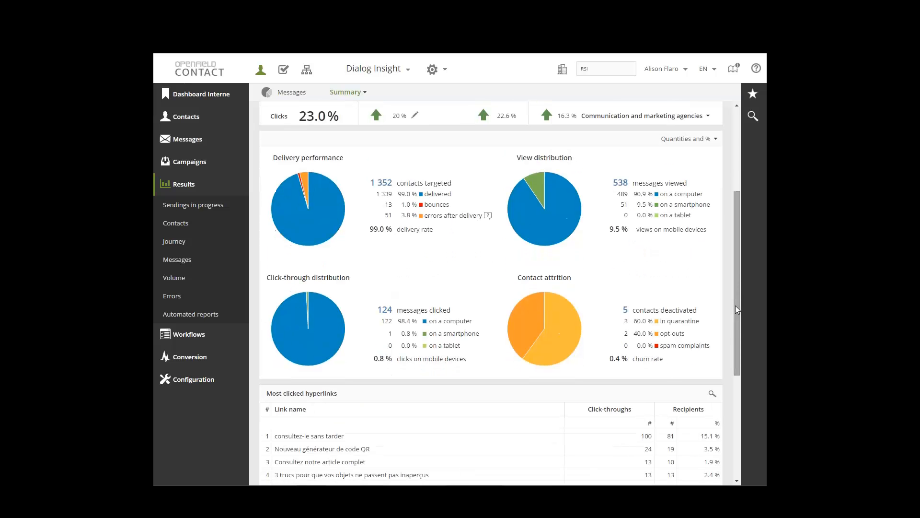
pyautogui.moveTo(578, 338)
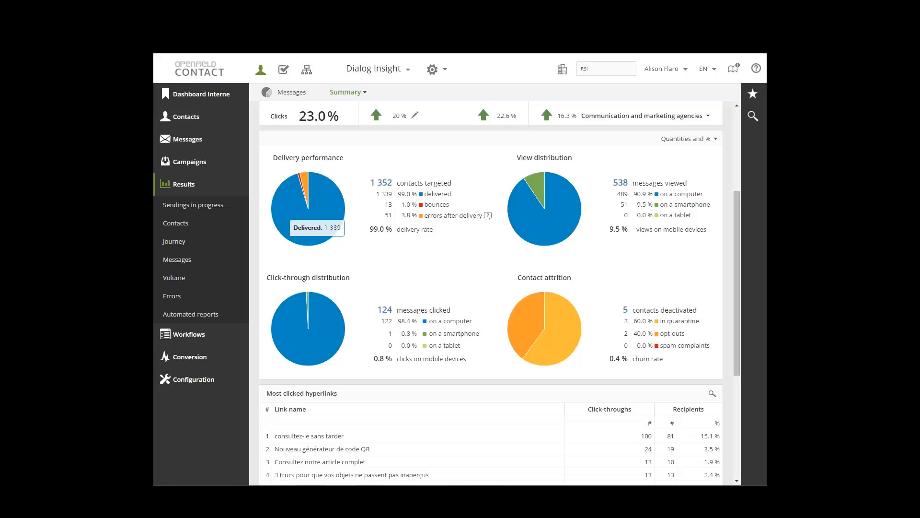
pyautogui.click(669, 185)
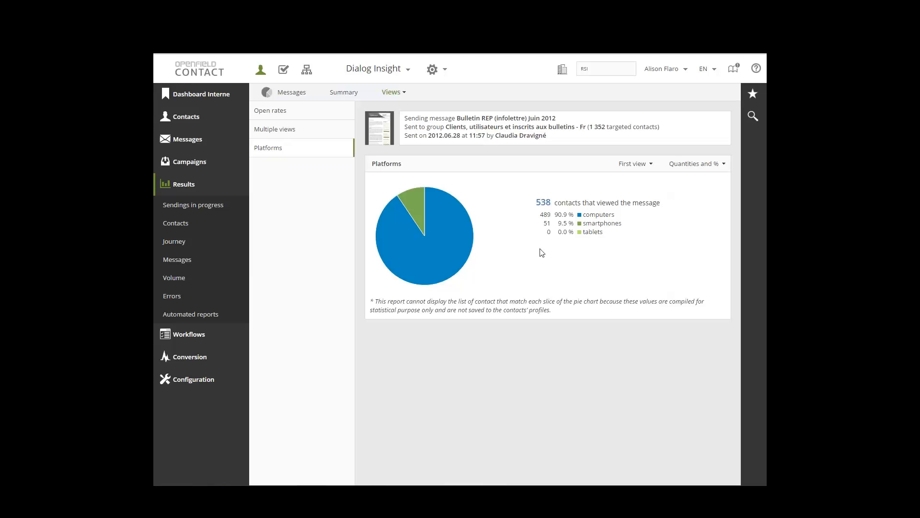
pyautogui.click(287, 134)
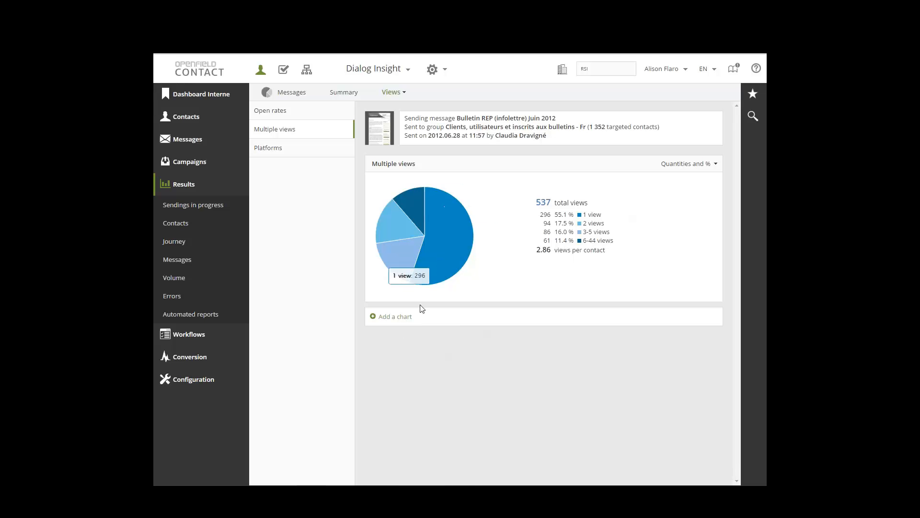
# Add a chart titled "Language" to the Multiple views report, segmented by Language (E / F) with at most 5 segments
pyautogui.click(389, 318)
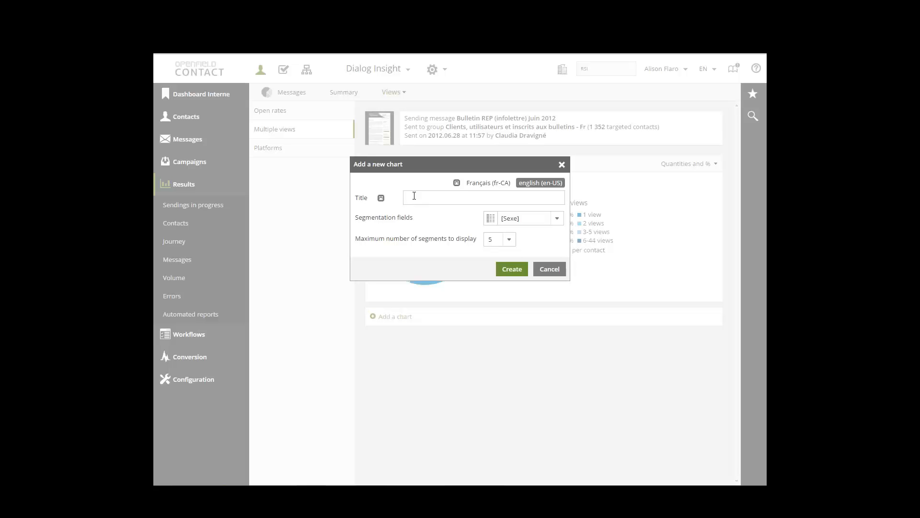
pyautogui.click(422, 198)
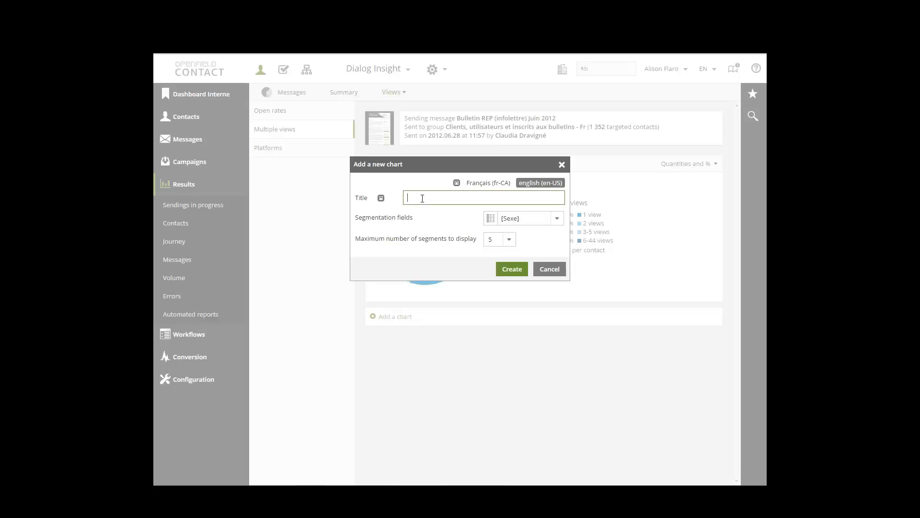
pyautogui.write('Language')
pyautogui.click(559, 220)
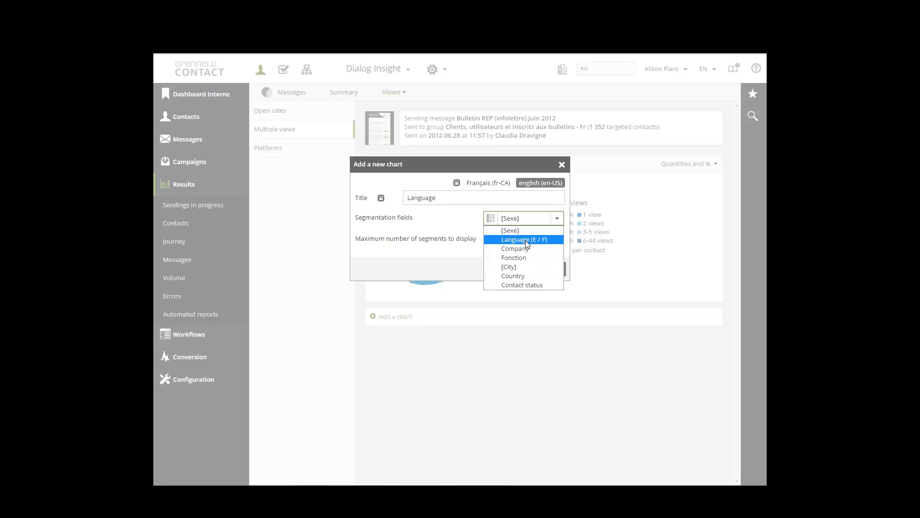
pyautogui.click(509, 239)
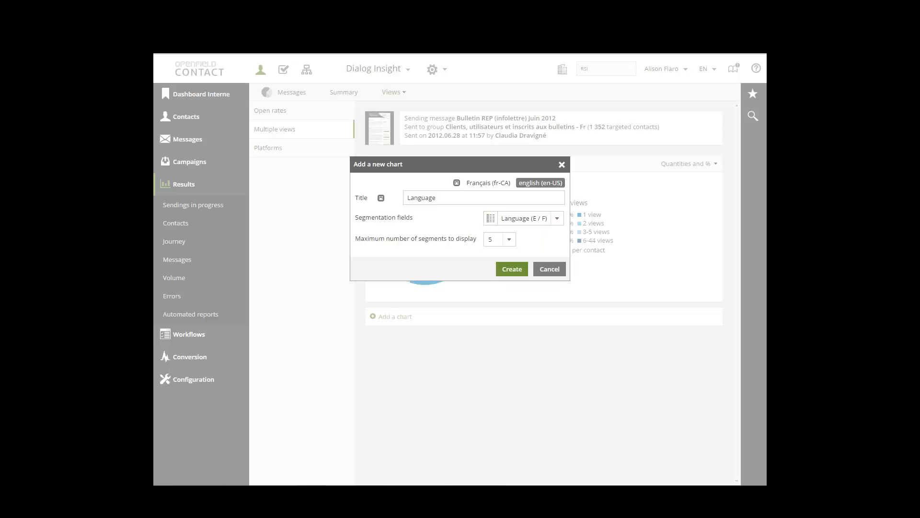
pyautogui.click(507, 242)
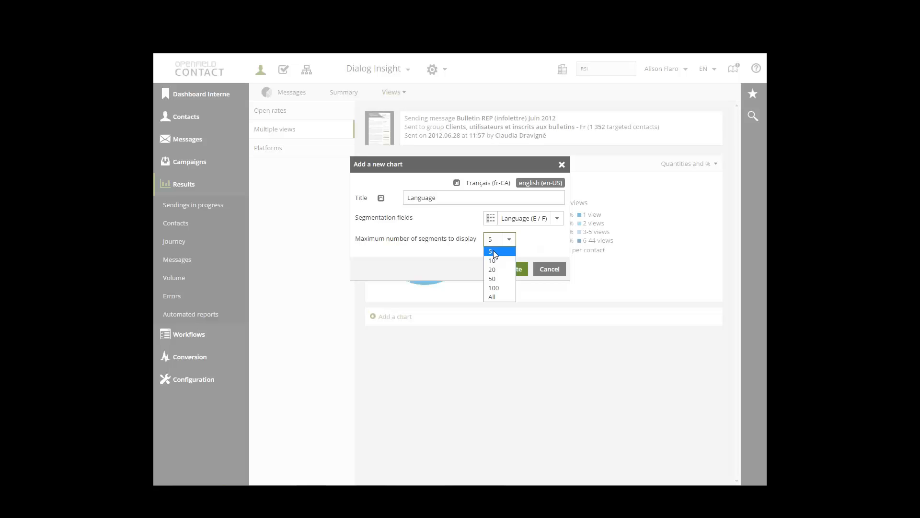
pyautogui.click(493, 250)
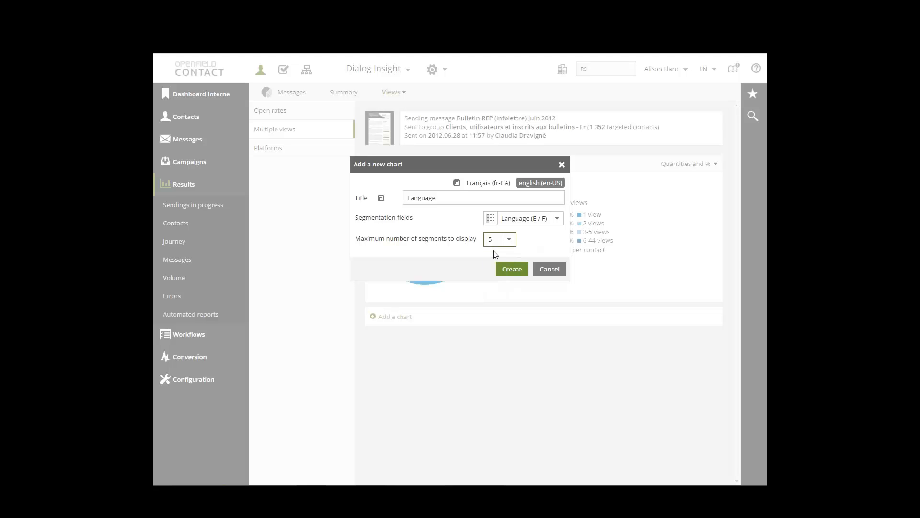
pyautogui.click(507, 272)
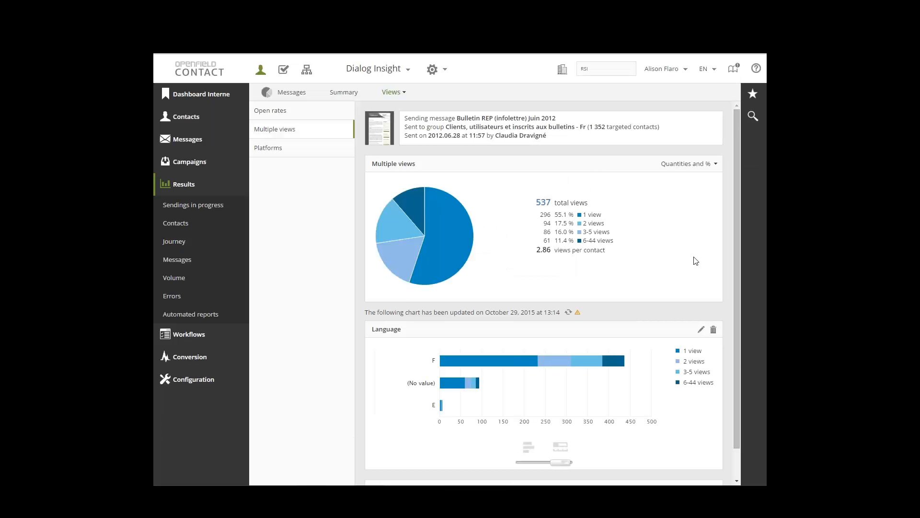
# Return to the sending's summary and examine the target addresses of its most clicked hyperlinks
pyautogui.scroll(-2, 695, 261)
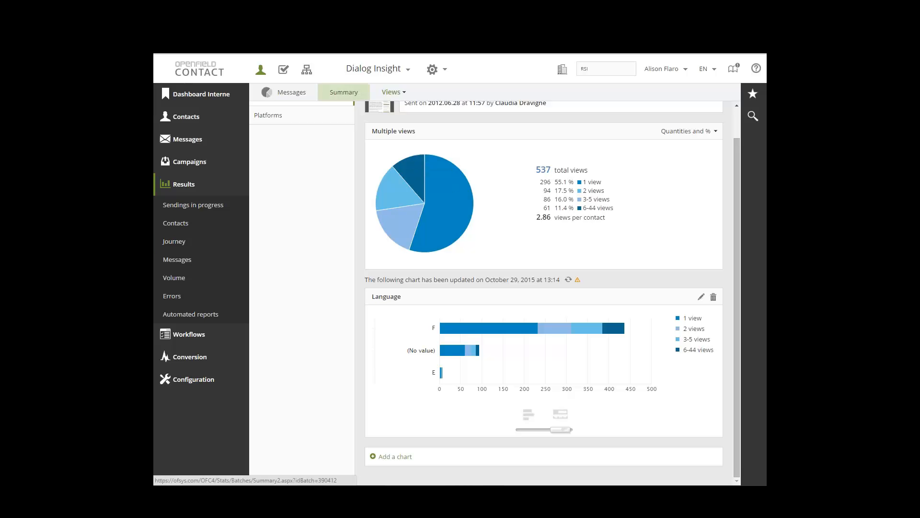
pyautogui.click(344, 92)
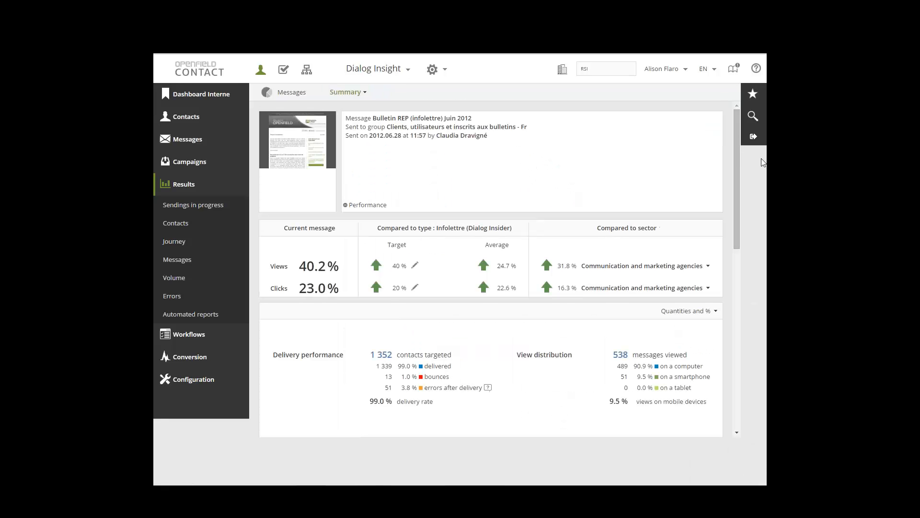
pyautogui.moveTo(737, 172); pyautogui.dragTo(737, 361)
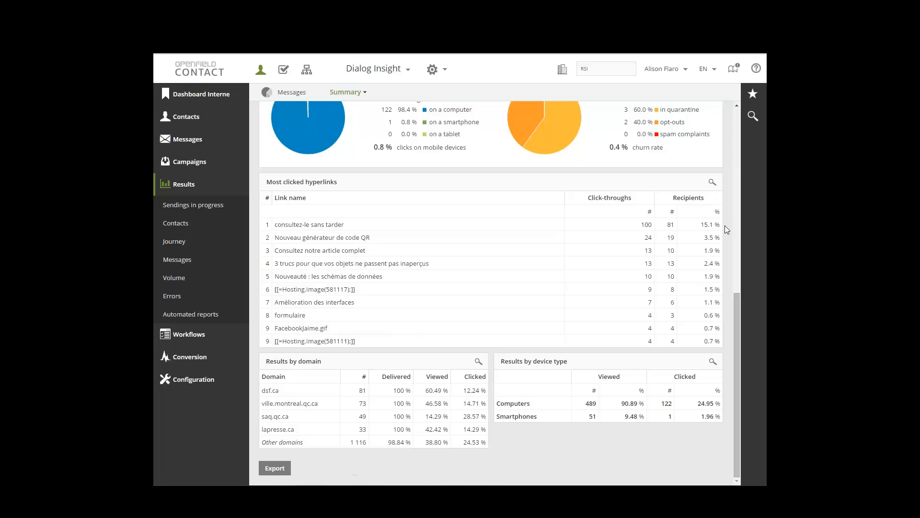
pyautogui.moveTo(338, 238)
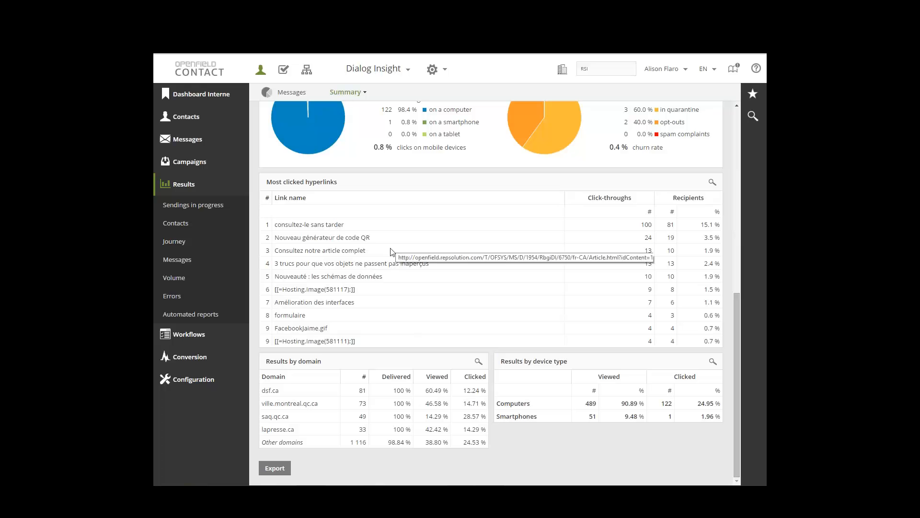
pyautogui.moveTo(387, 278)
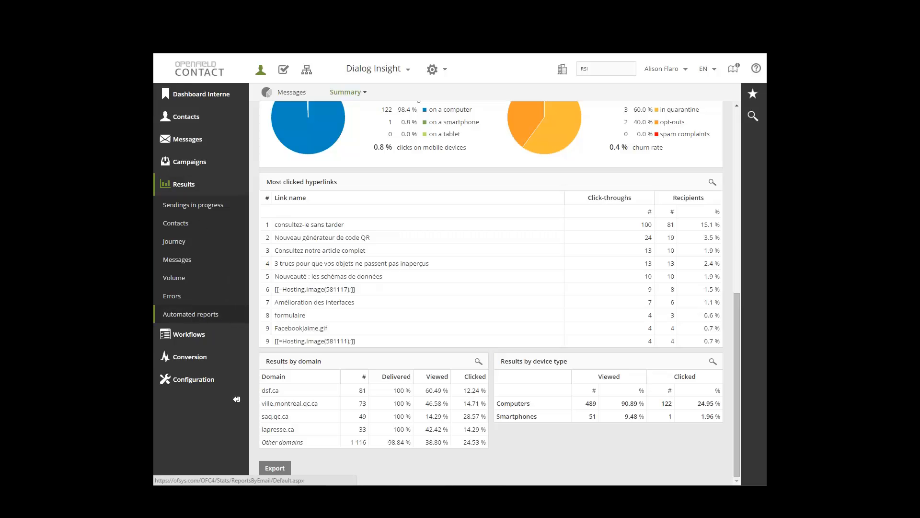
# Open the automated reports and review the communication types available for a new mailing results report
pyautogui.click(193, 316)
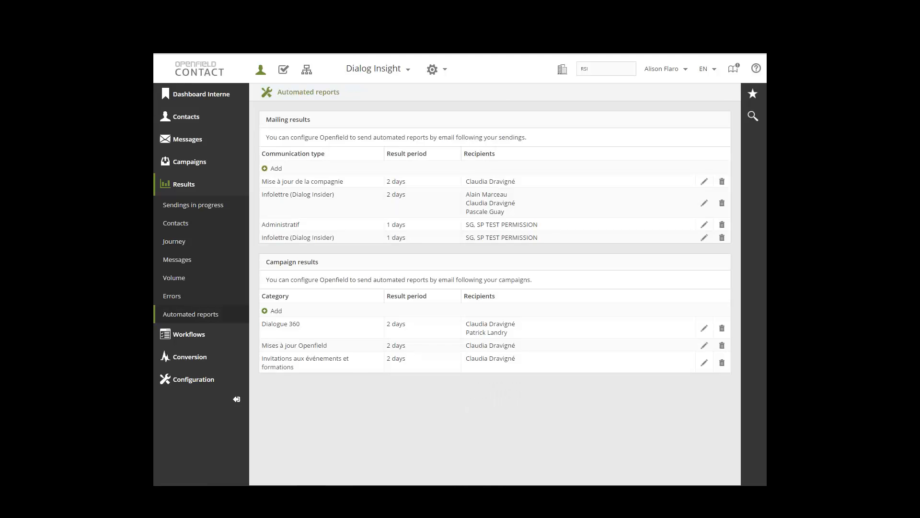
pyautogui.click(275, 168)
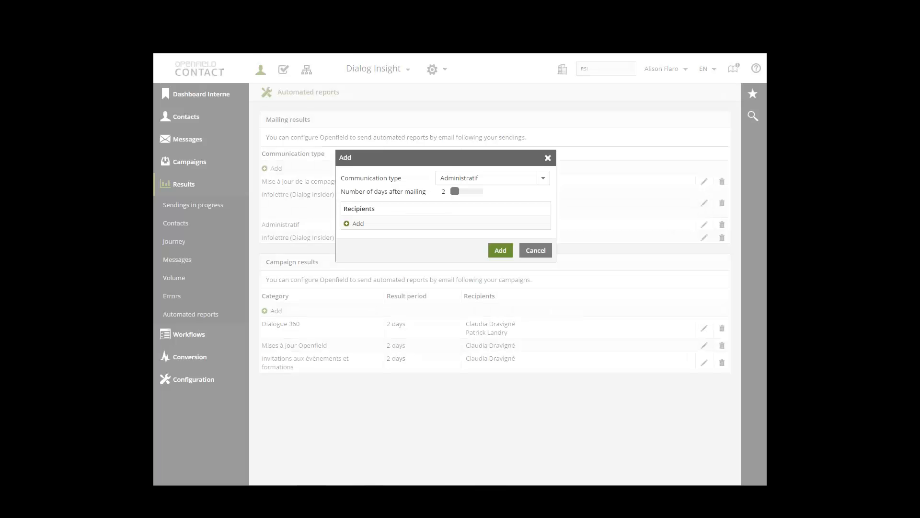
pyautogui.click(543, 178)
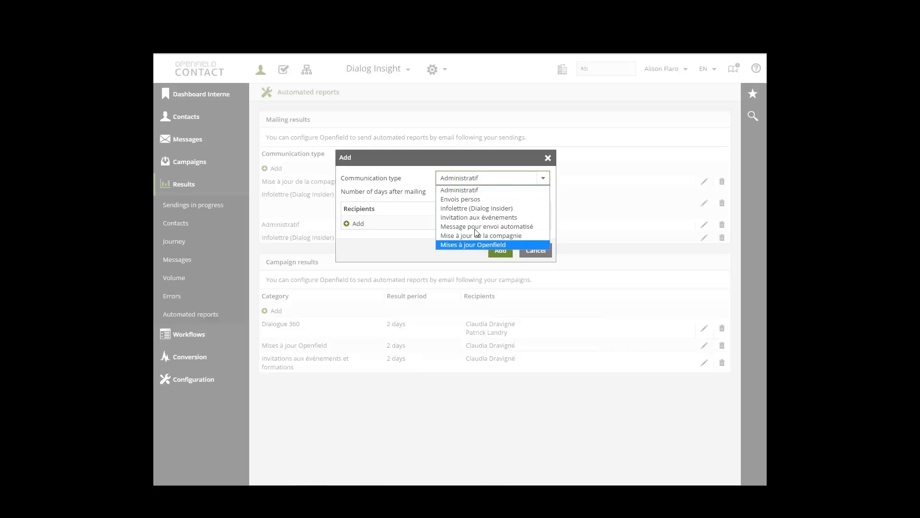
pyautogui.click(543, 180)
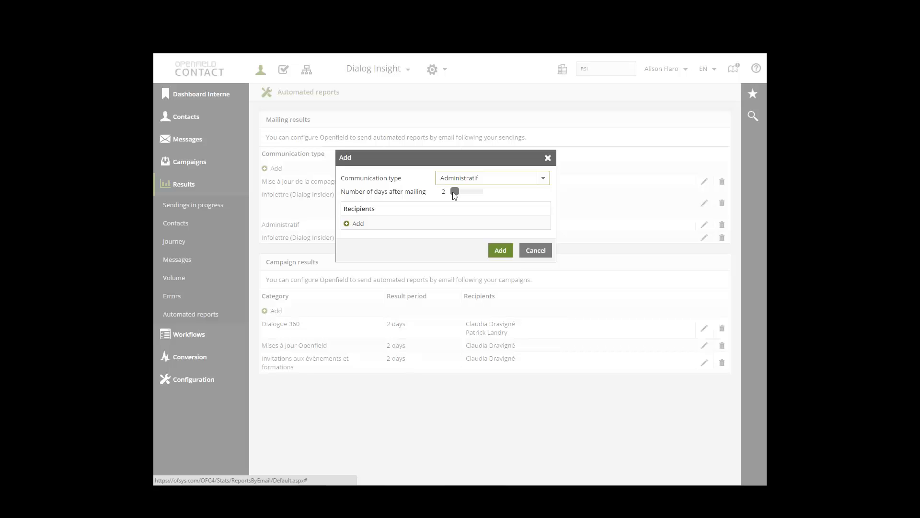
# Try a delay of 3 days after mailing, check the recipient selection, and discard the new mailing report
pyautogui.moveTo(454, 191); pyautogui.dragTo(459, 198)
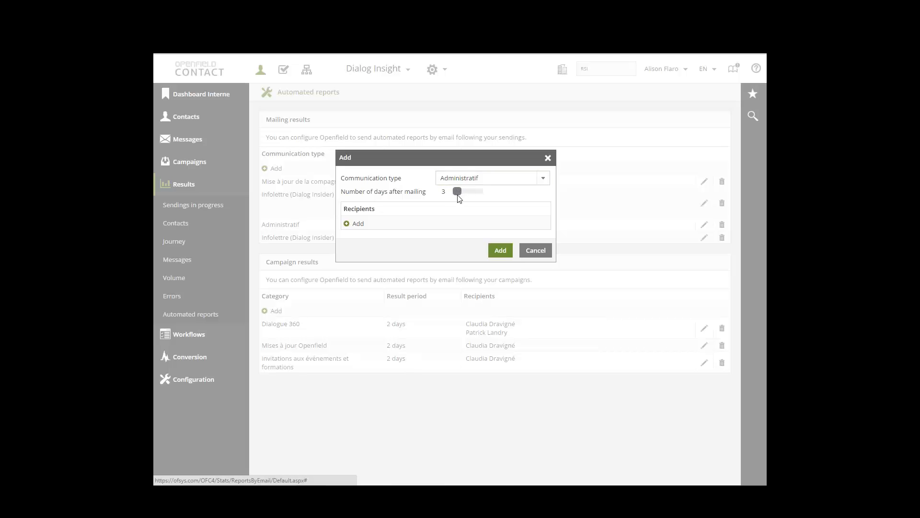
pyautogui.click(358, 225)
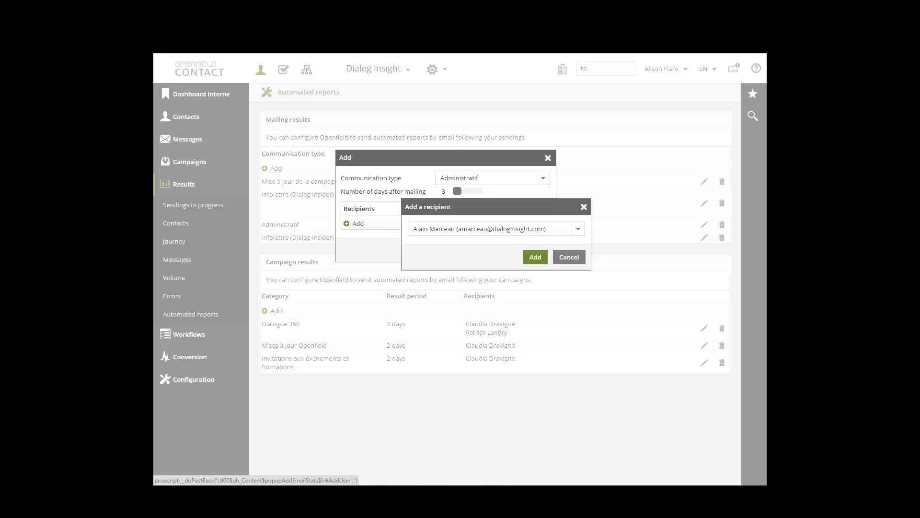
pyautogui.click(583, 207)
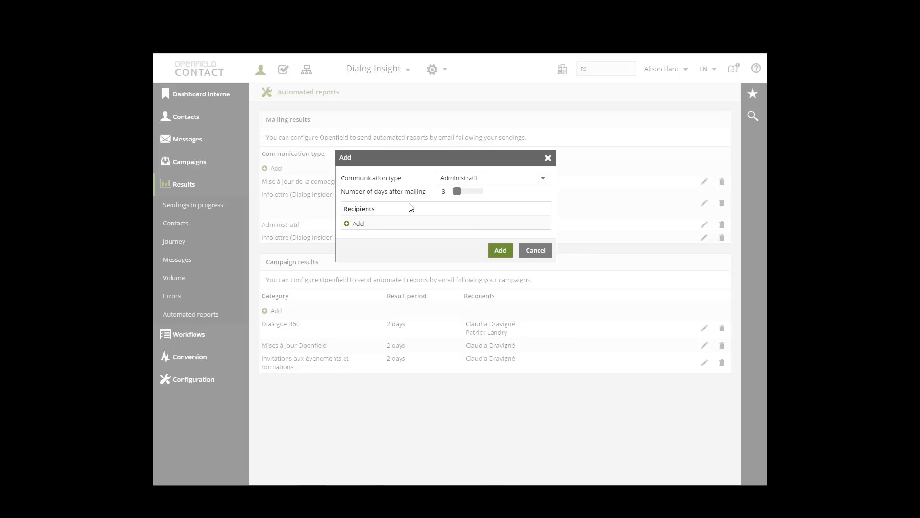
pyautogui.click(537, 252)
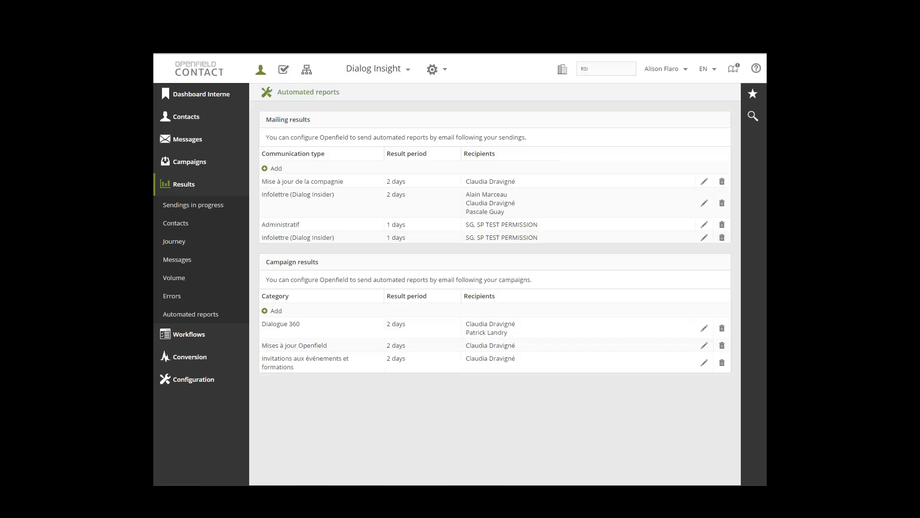
# Go back to the message results and filter the sendings to those sent to 1000 contacts or more
pyautogui.click(185, 261)
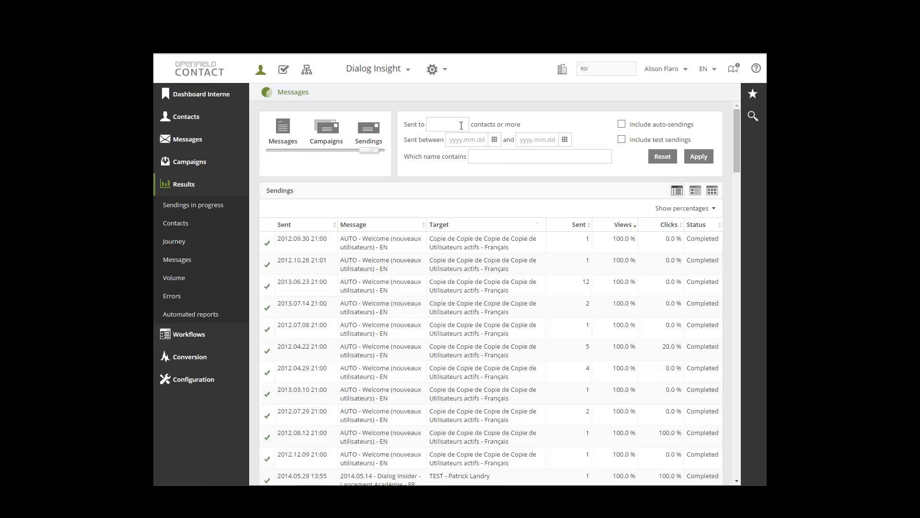
pyautogui.click(461, 126)
pyautogui.write('100')
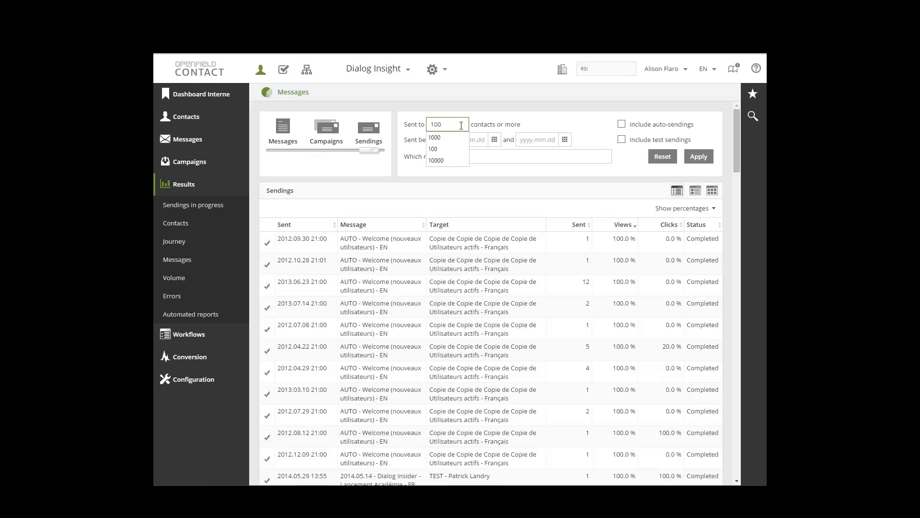
pyautogui.write('0')
pyautogui.click(705, 156)
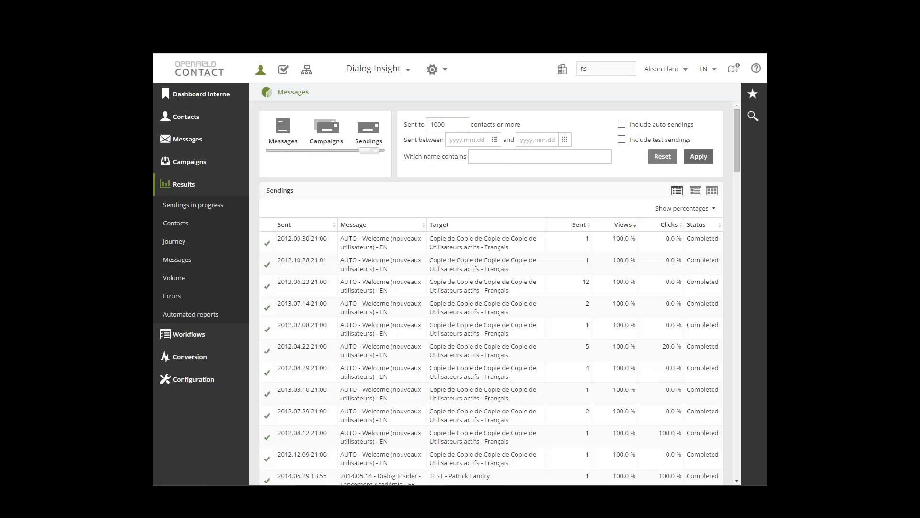
pyautogui.click(703, 159)
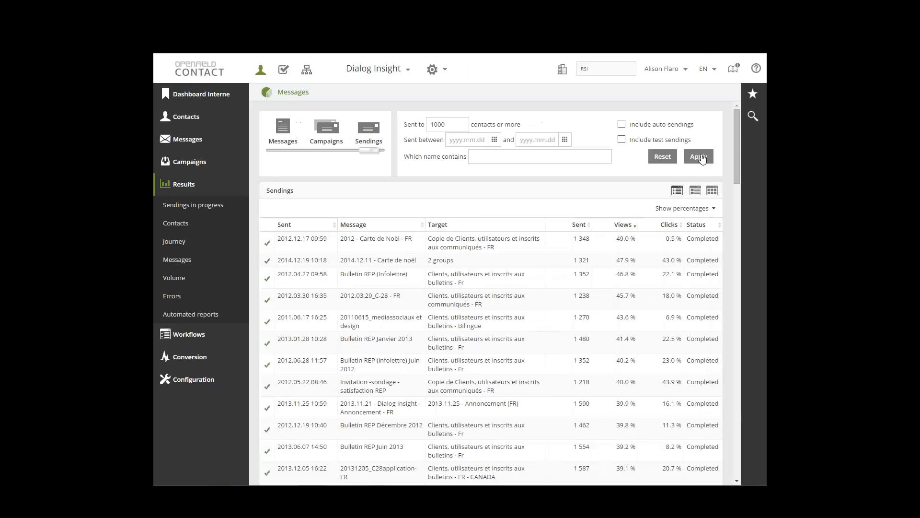
# Compare the sendings "2012 - Carte de Noël - FR" and "2014.12.11 - Carte de noël" and examine their comparison chart
pyautogui.click(494, 246)
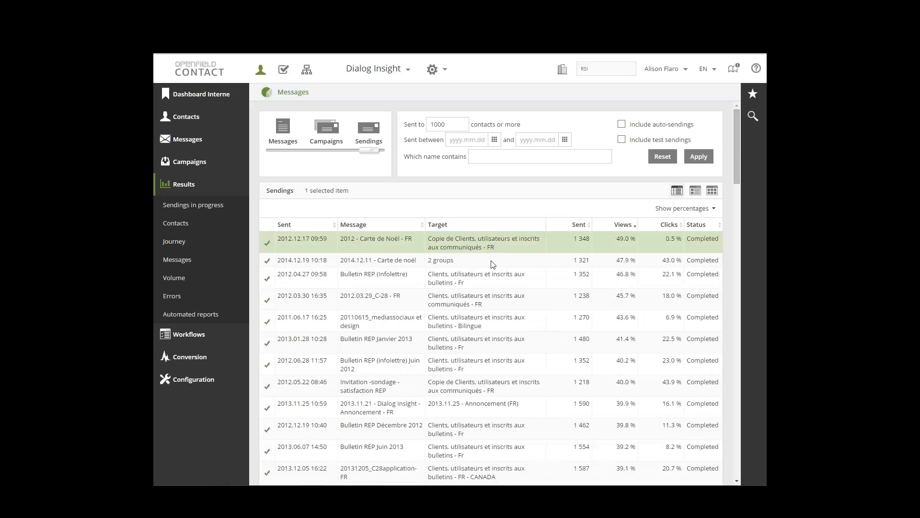
pyautogui.click(491, 260)
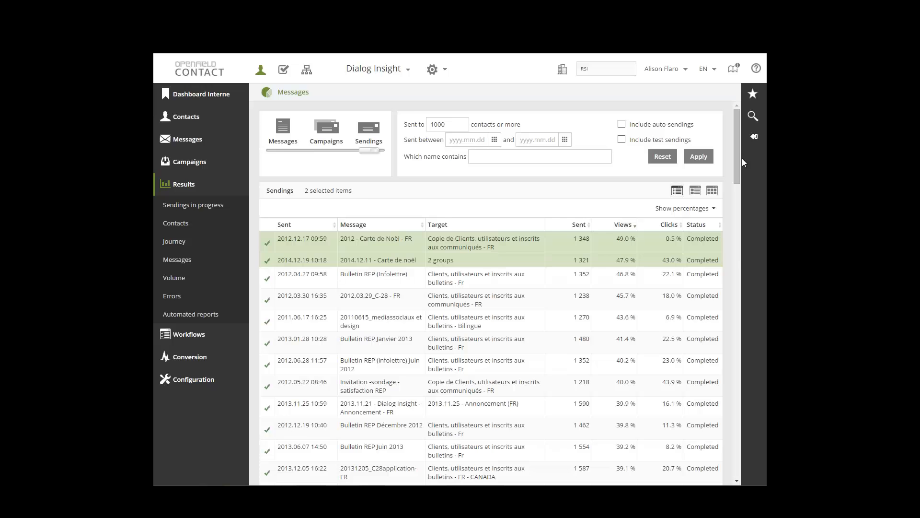
pyautogui.click(737, 269)
pyautogui.scroll(-15, 733, 359)
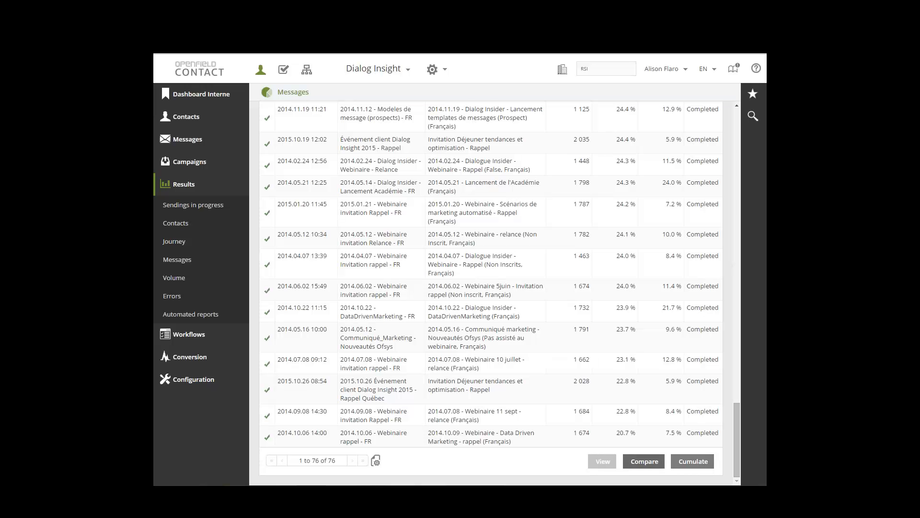
pyautogui.click(644, 462)
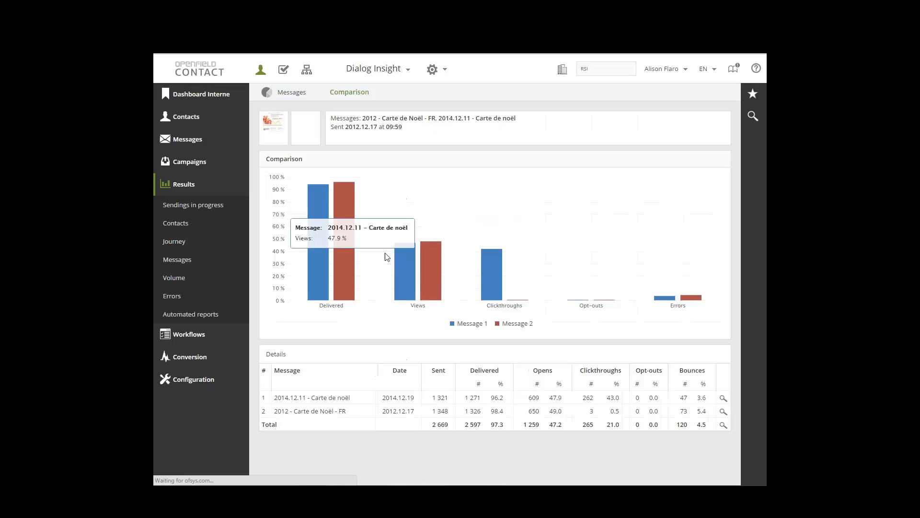
pyautogui.moveTo(342, 216)
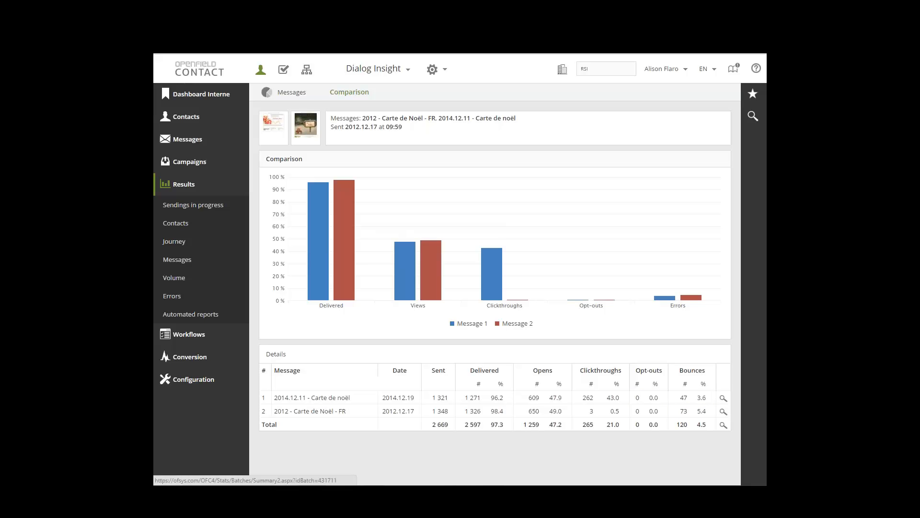
# Return to the message results and restrict the list again to sendings sent to 1000 contacts or more
pyautogui.click(292, 94)
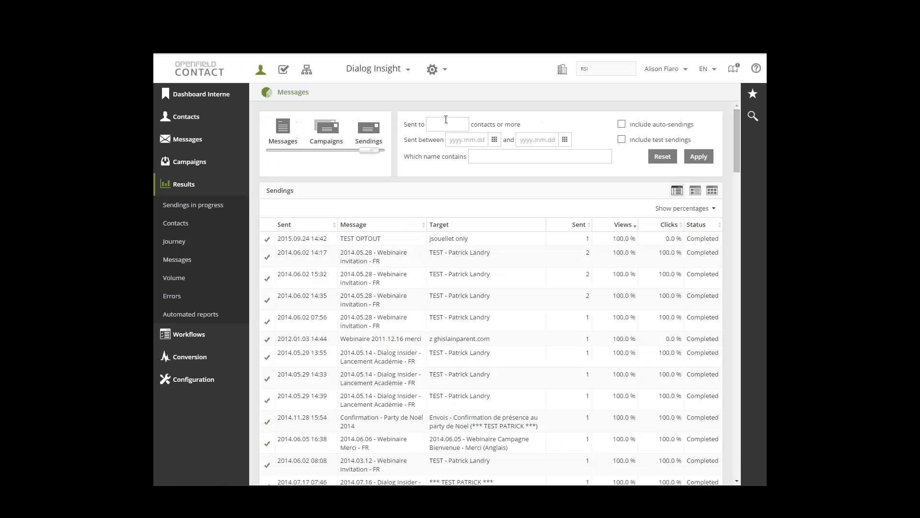
pyautogui.click(455, 124)
pyautogui.write('1000')
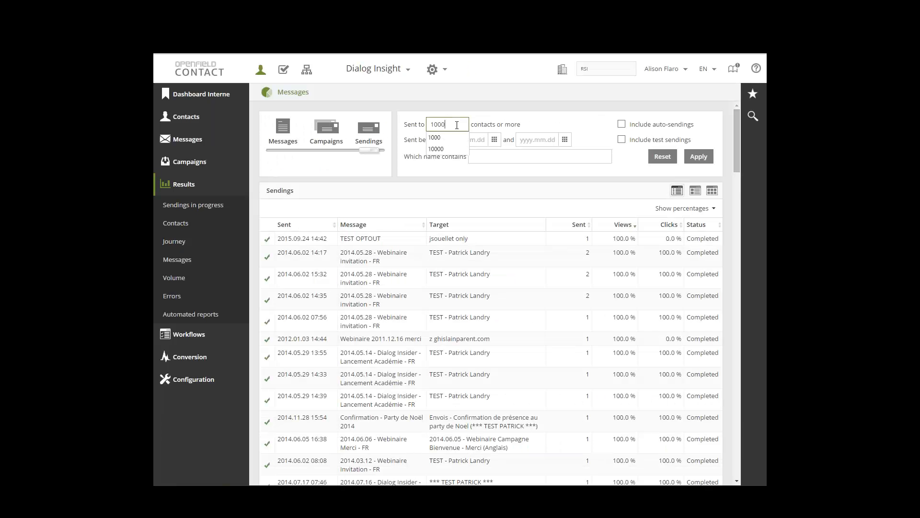
pyautogui.click(699, 156)
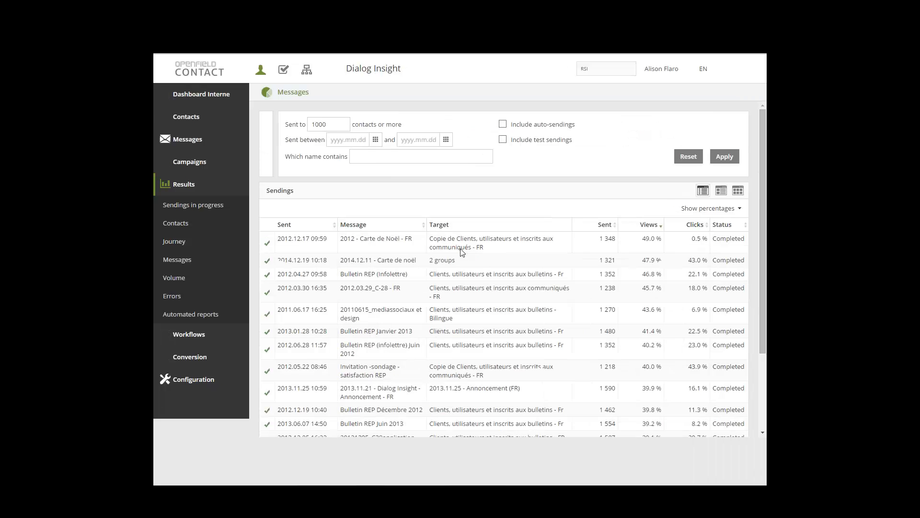
# Cumulate the results of the 2012 and 2014 Carte de Noël sendings and review the combined summary, including domains and device types
pyautogui.click(463, 247)
pyautogui.keyDown('shift'); pyautogui.click(575, 259); pyautogui.keyUp('shift')
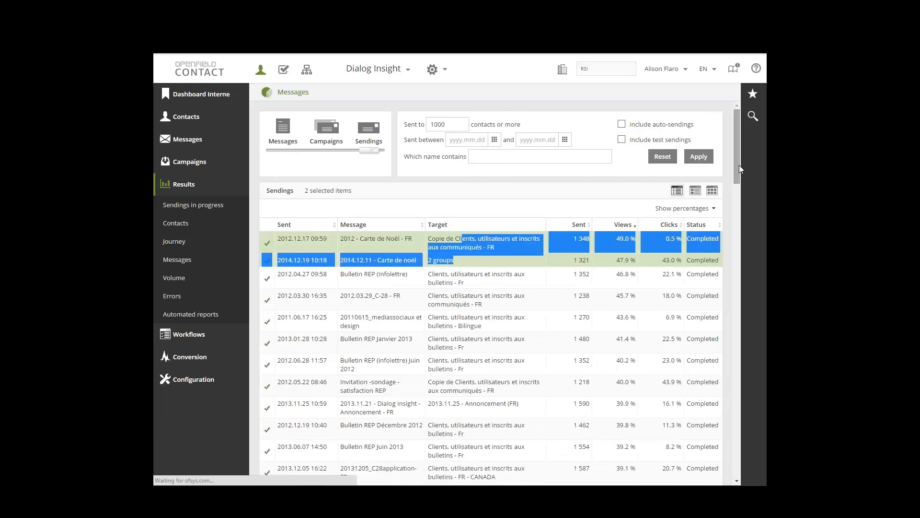
pyautogui.moveTo(738, 165); pyautogui.dragTo(740, 462)
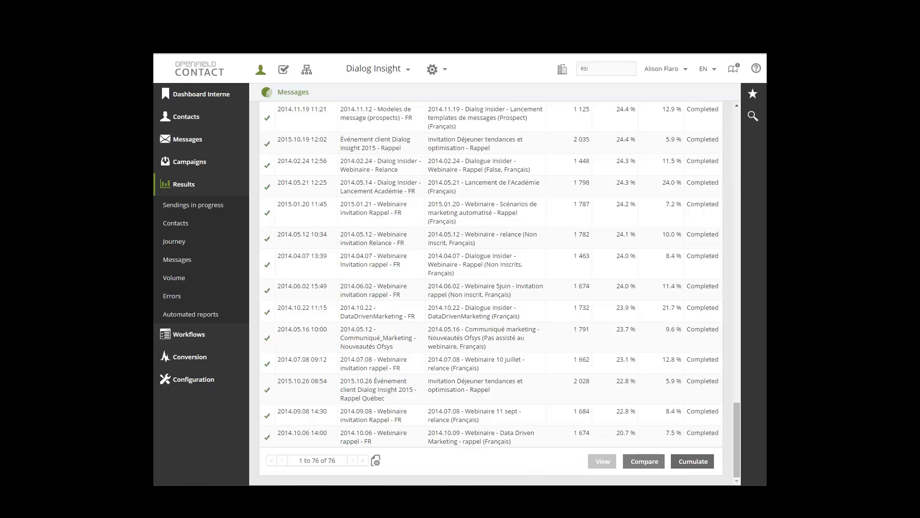
pyautogui.click(693, 461)
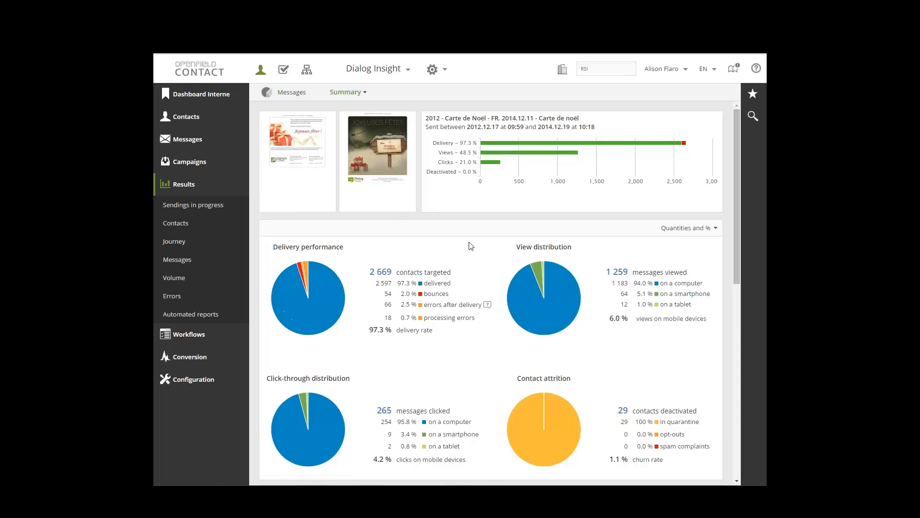
pyautogui.scroll(-3, 471, 246)
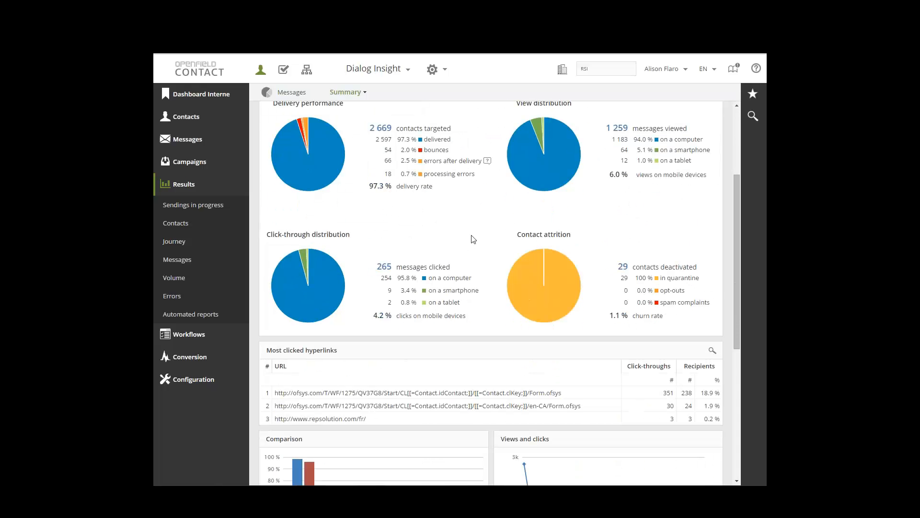
pyautogui.scroll(-2, 473, 239)
pyautogui.scroll(-4, 375, 292)
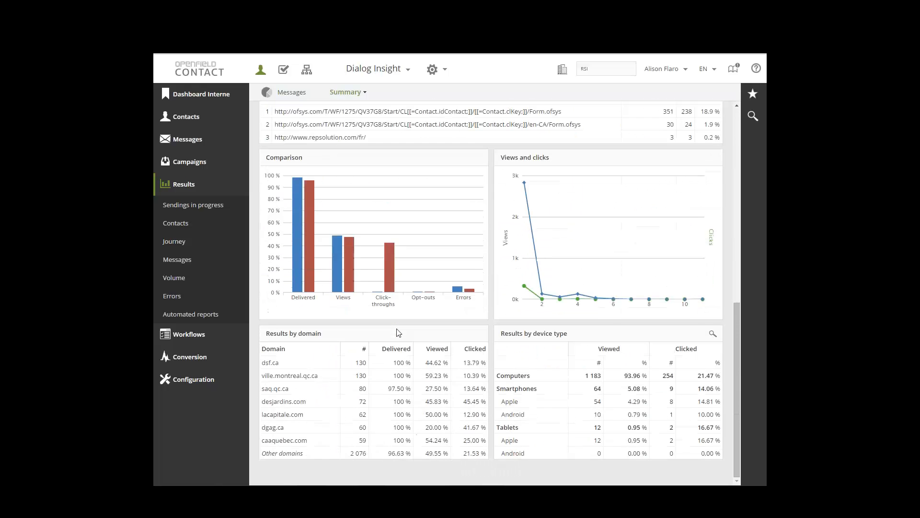
pyautogui.scroll(2, 415, 391)
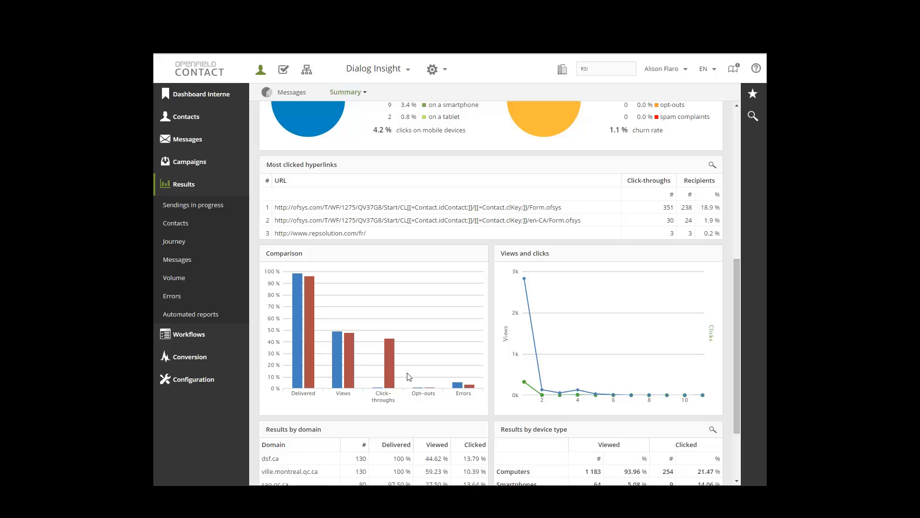
# Switch to the "Results Beyond the Click" PowerPoint slide show and advance from the agenda to the contact slide
pyautogui.moveTo(459, 494)
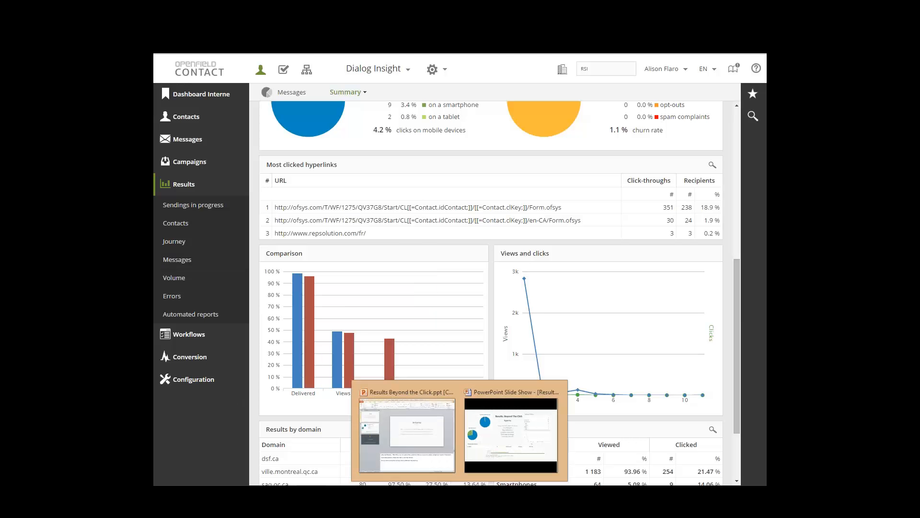
pyautogui.hotkey('alt', 'Tab')
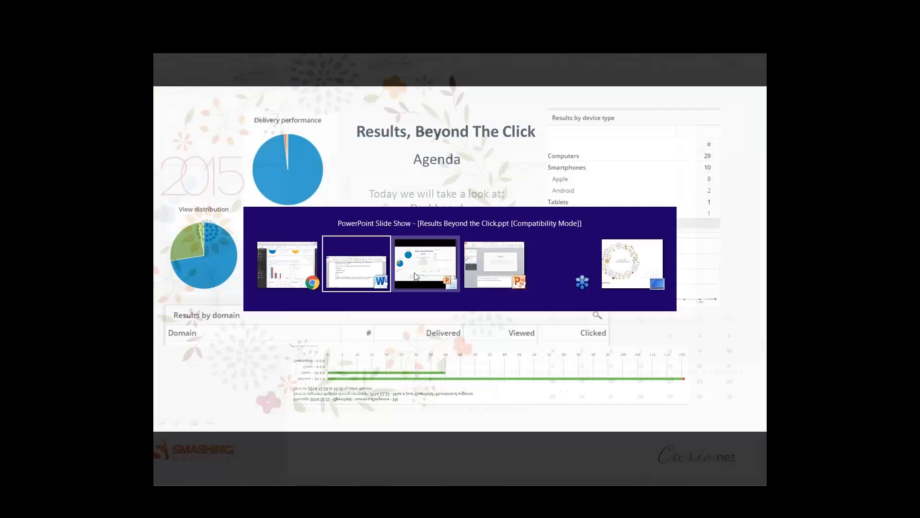
pyautogui.click(407, 269)
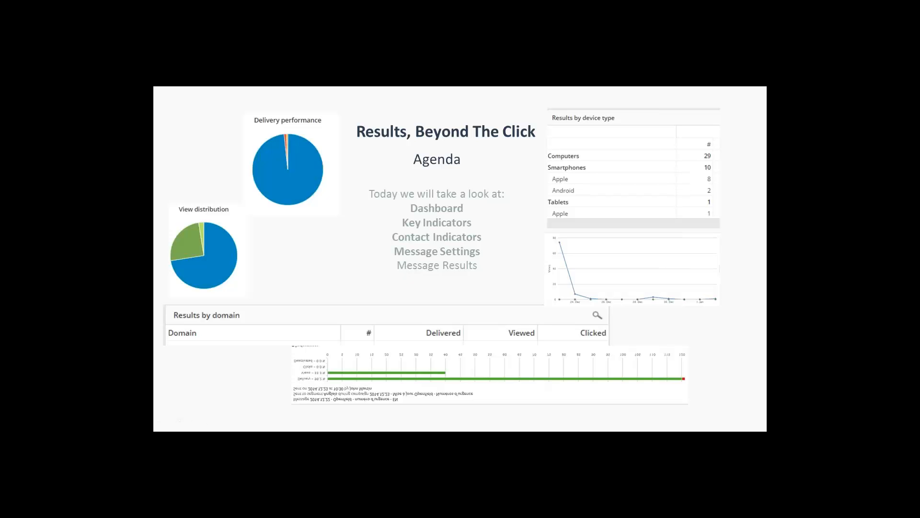
pyautogui.press('Right')
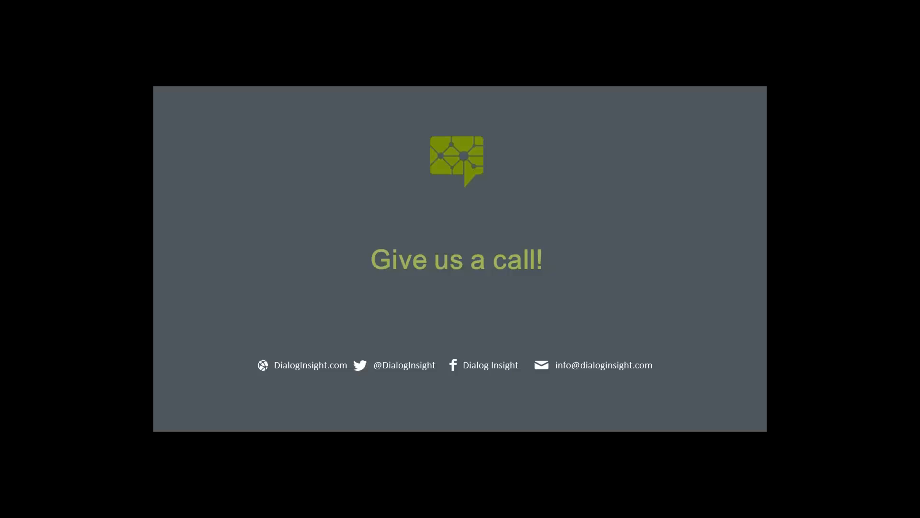